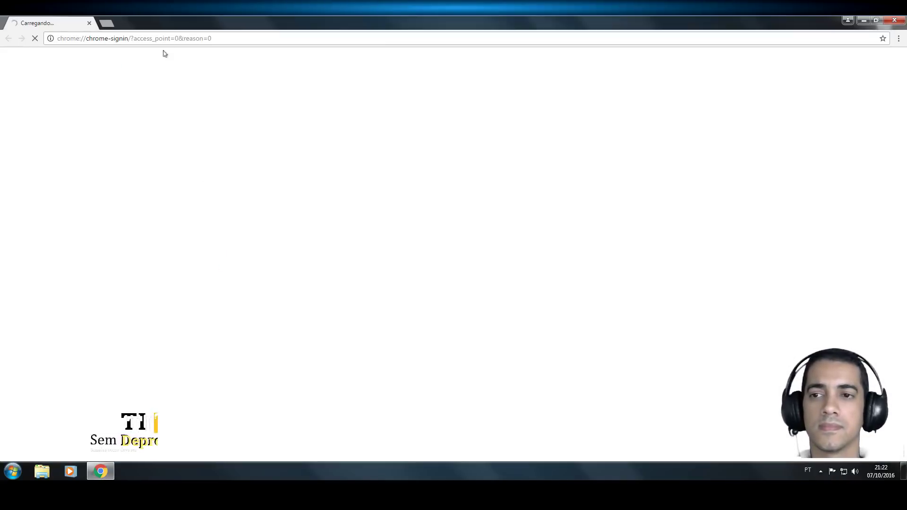
Search the web for "obs studio" and open the Open Broadcaster Software download page
click(213, 38)
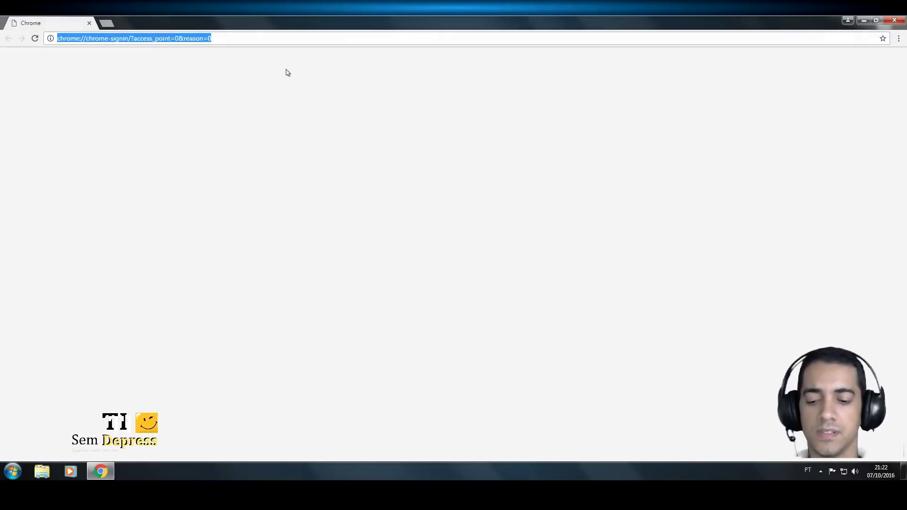
text(o)
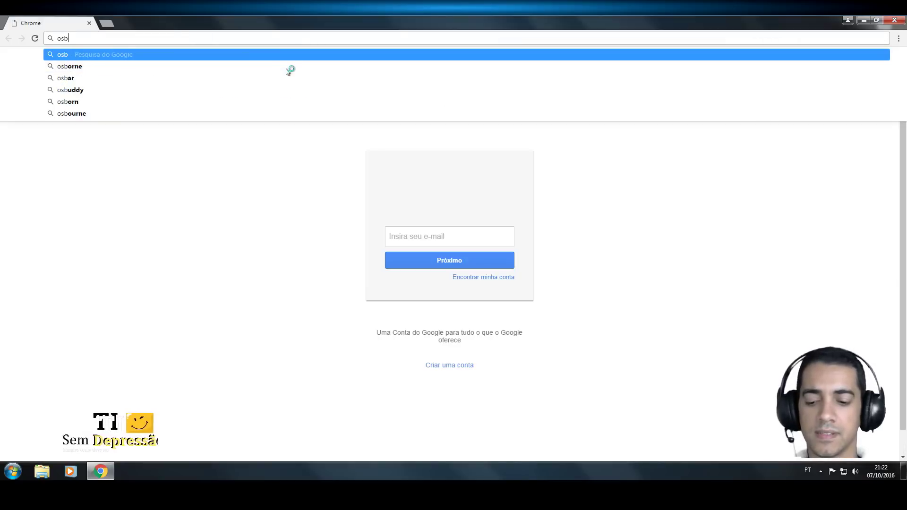
text(bs studio)
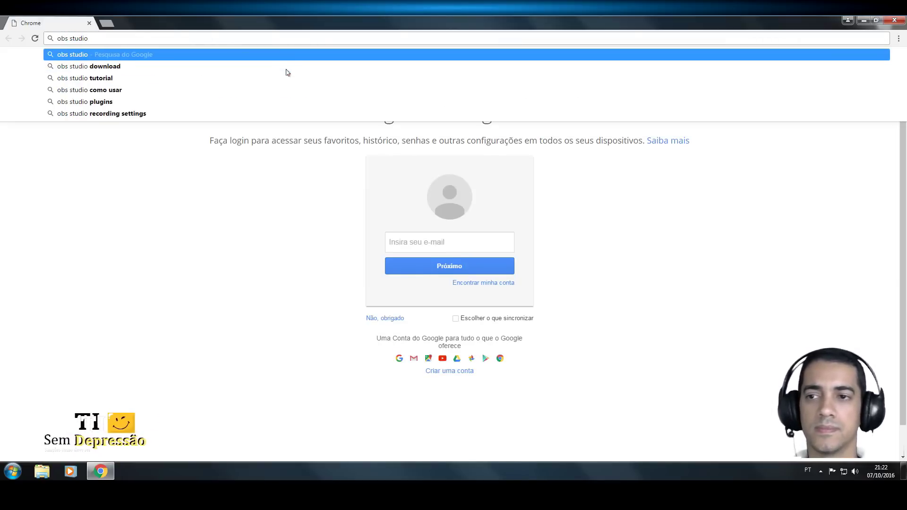
key(Return)
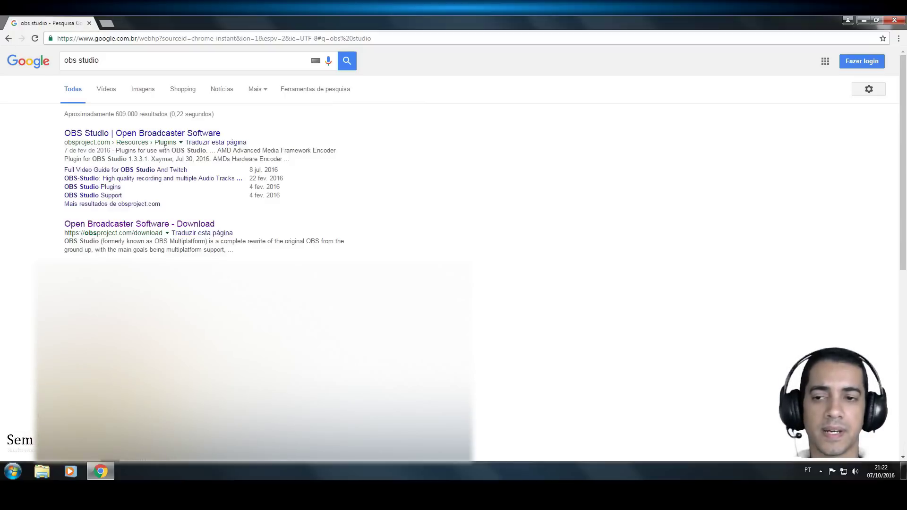
click(153, 225)
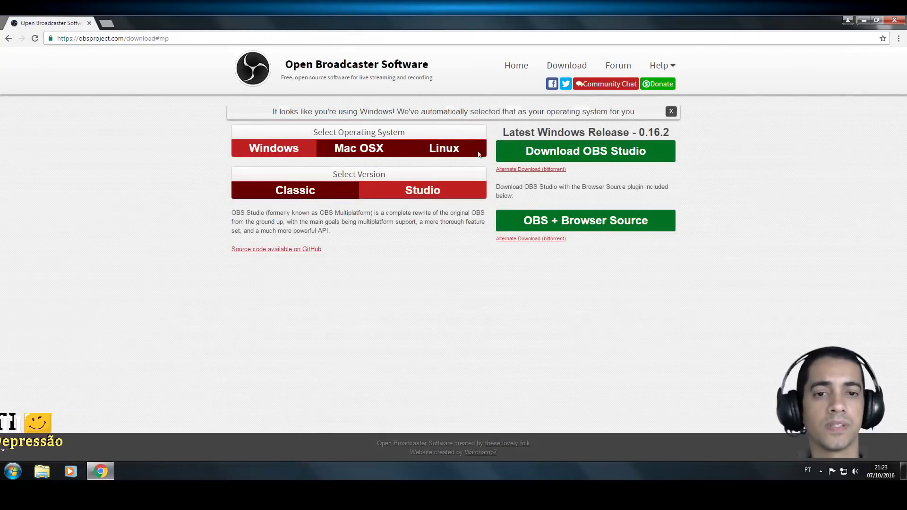
Download the OBS Studio 0.16.2 installer for Windows and run it with permission to make changes, continuing past the welcome page
click(521, 151)
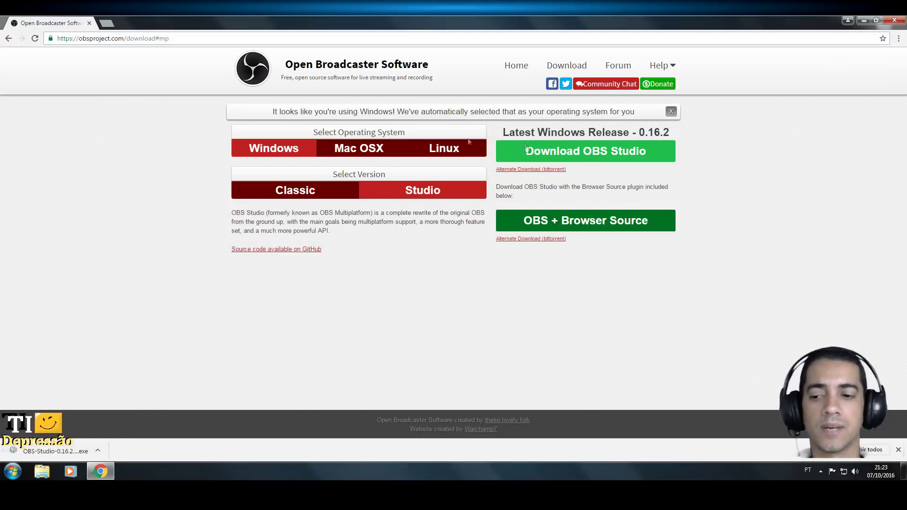
click(37, 452)
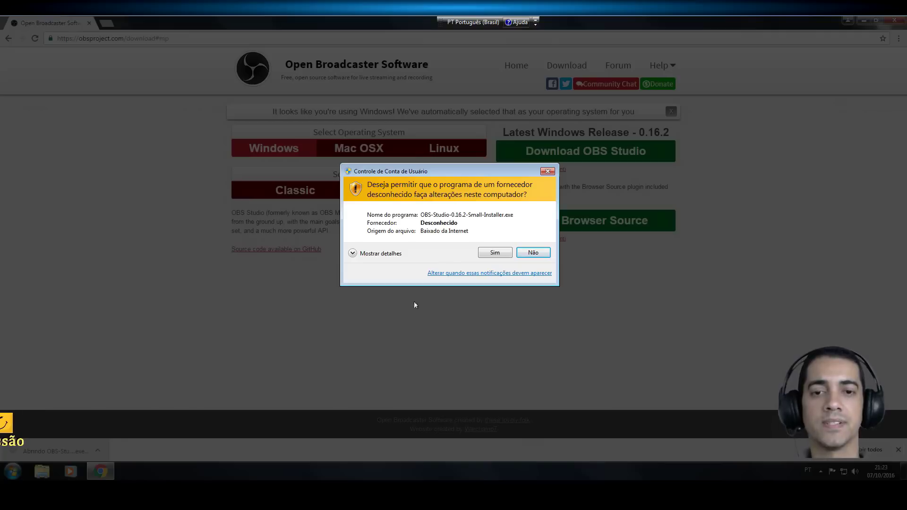
click(495, 253)
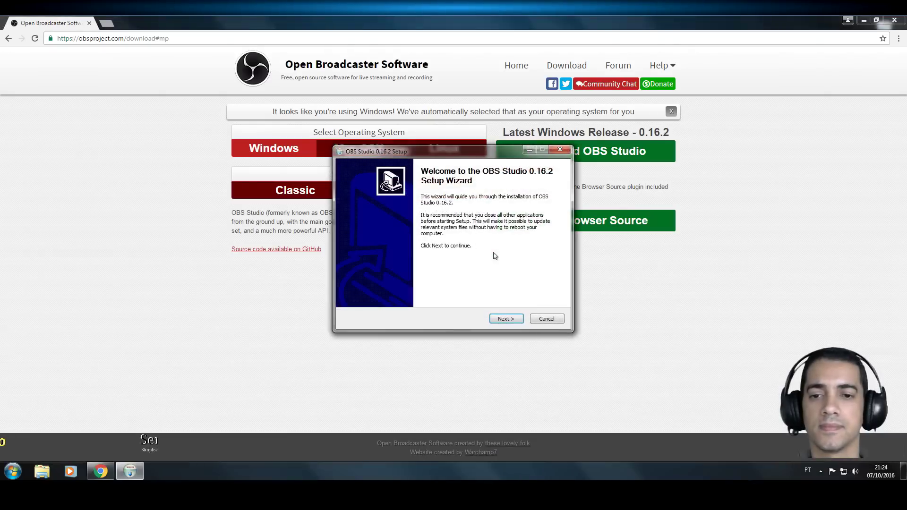
drag(443, 155, 393, 147)
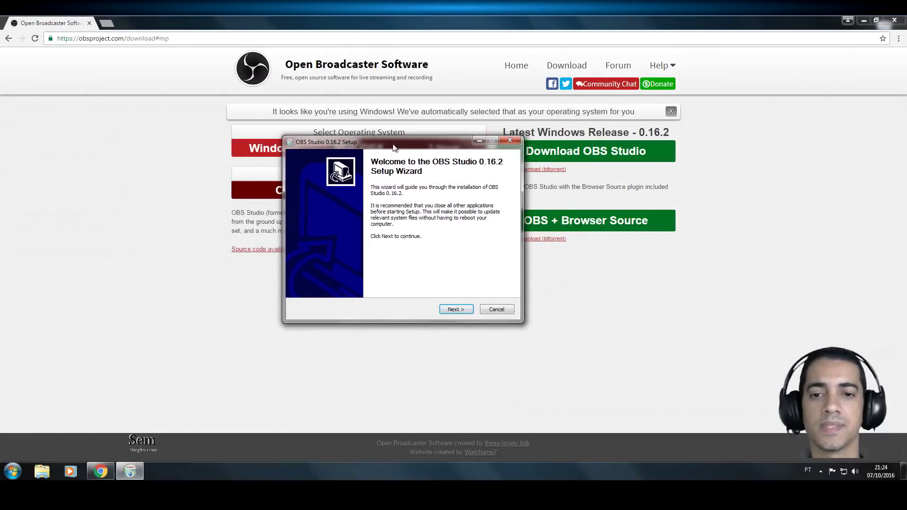
click(455, 310)
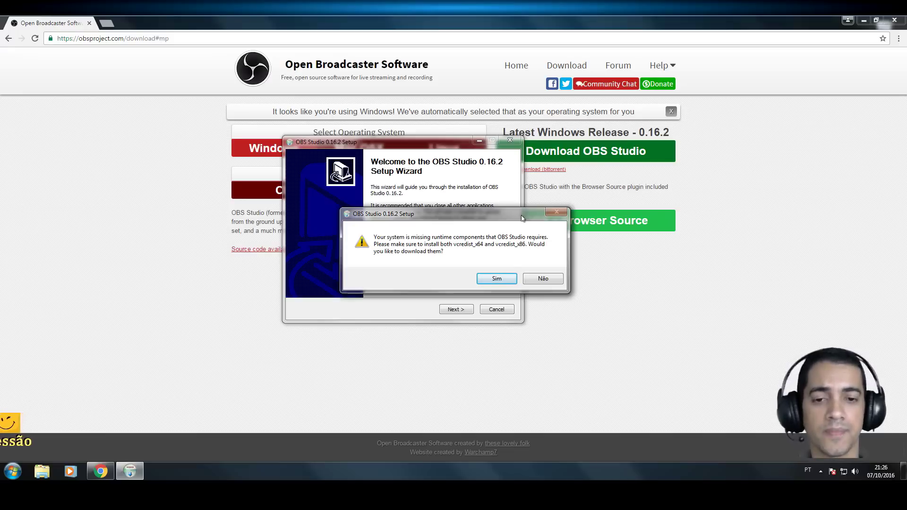
Agree to fetch the missing runtime components and download vcredist_x86.exe from the Visual C++ Redistributable Packages for Visual Studio 2013 page
click(495, 279)
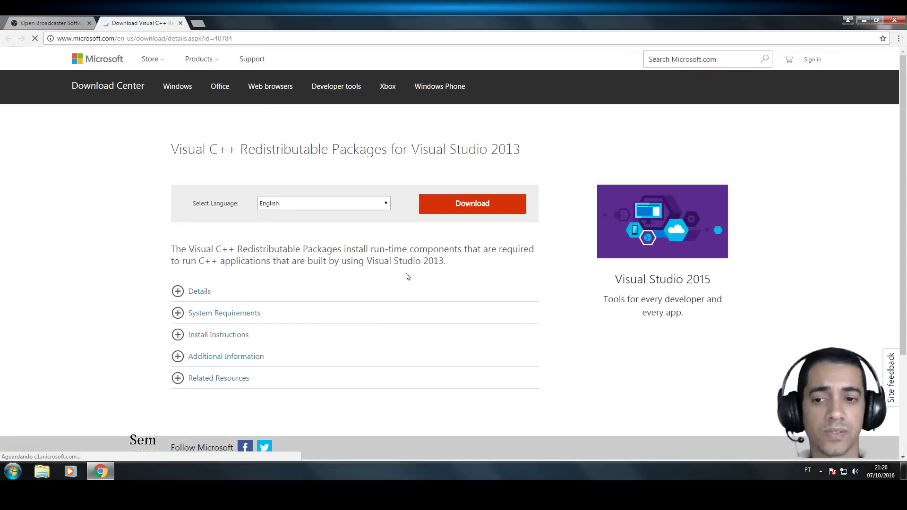
click(475, 204)
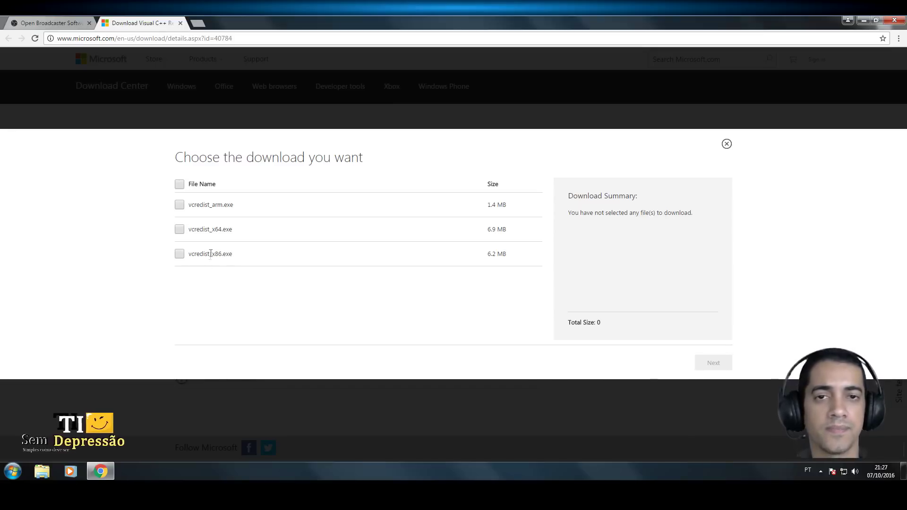
click(180, 255)
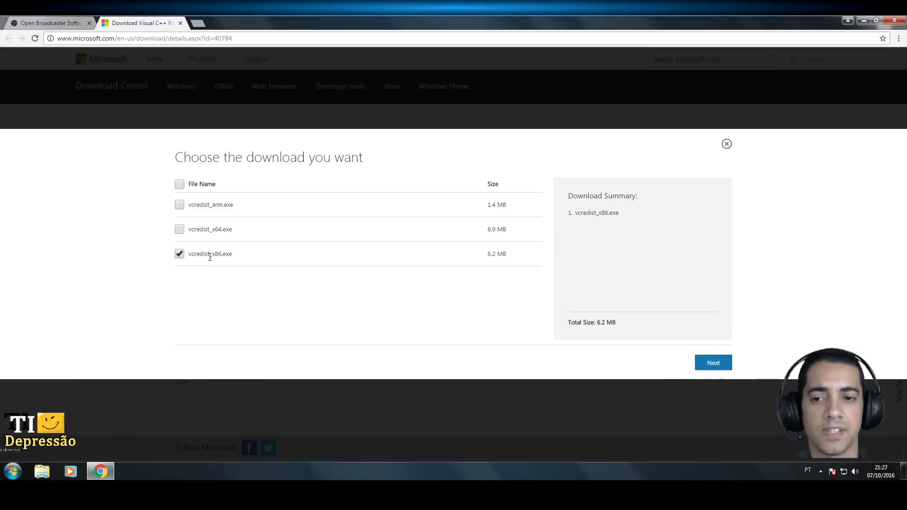
click(715, 362)
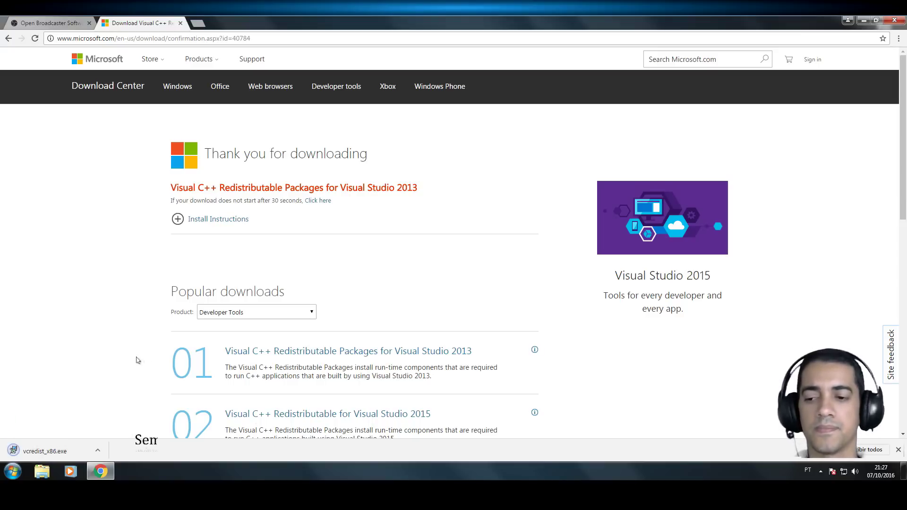
Run vcredist_x86.exe and install the Microsoft Visual C++ 2013 Redistributable (x86), accepting the license terms and allowing system changes
click(40, 451)
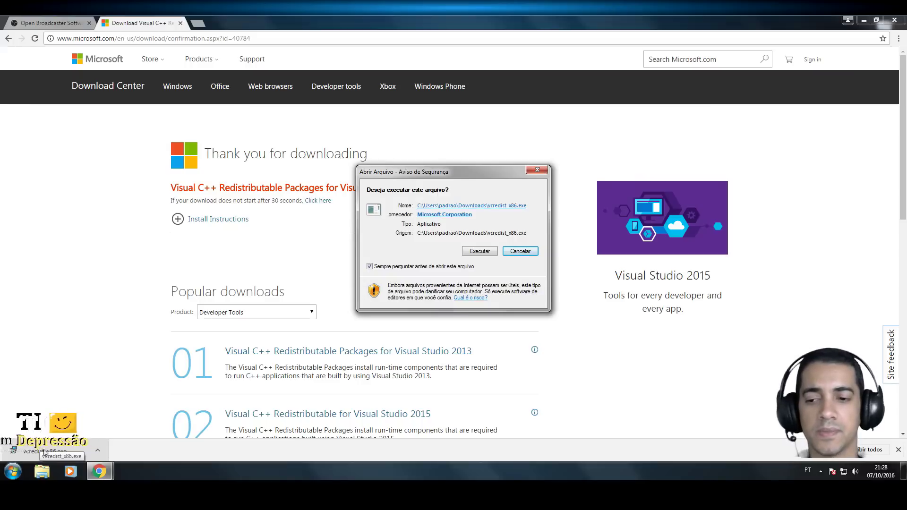
click(479, 252)
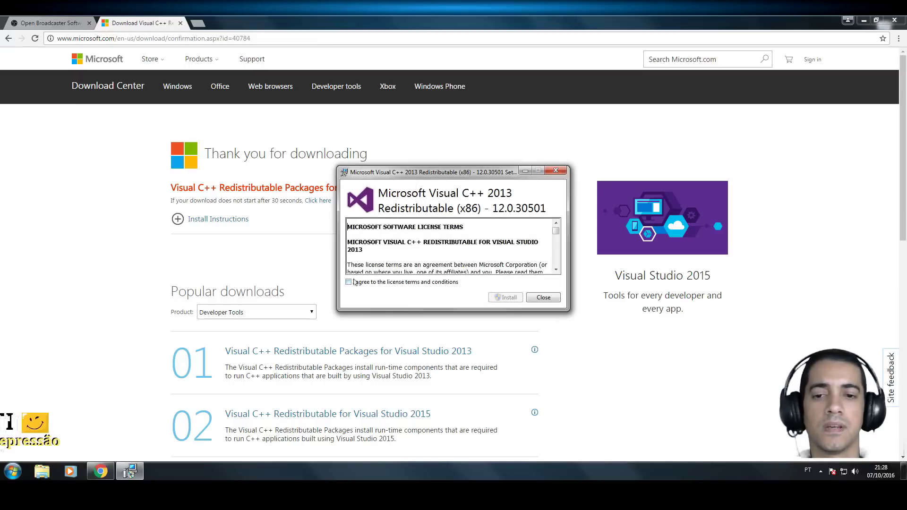
click(349, 282)
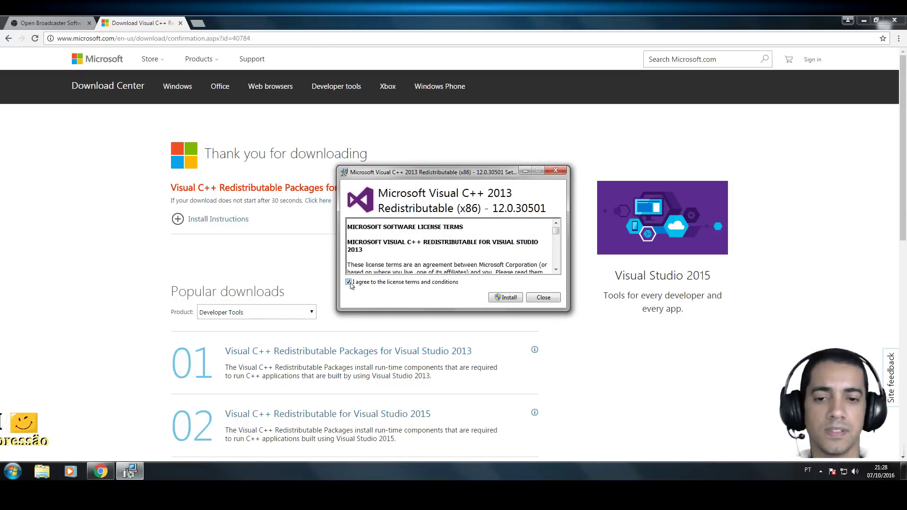
click(505, 298)
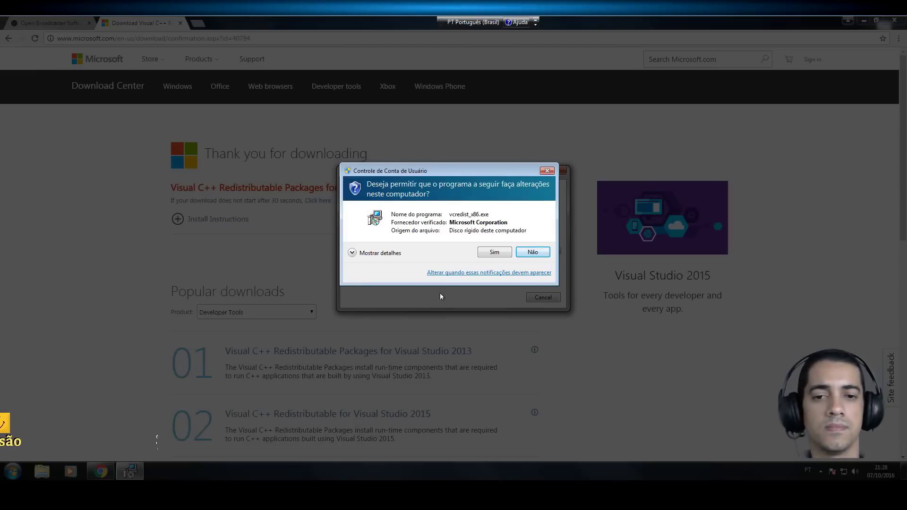
click(488, 253)
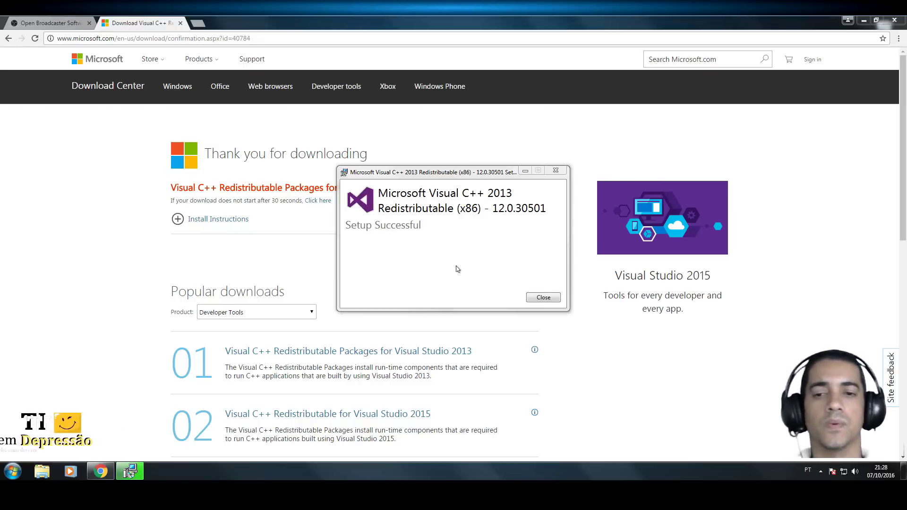
click(543, 297)
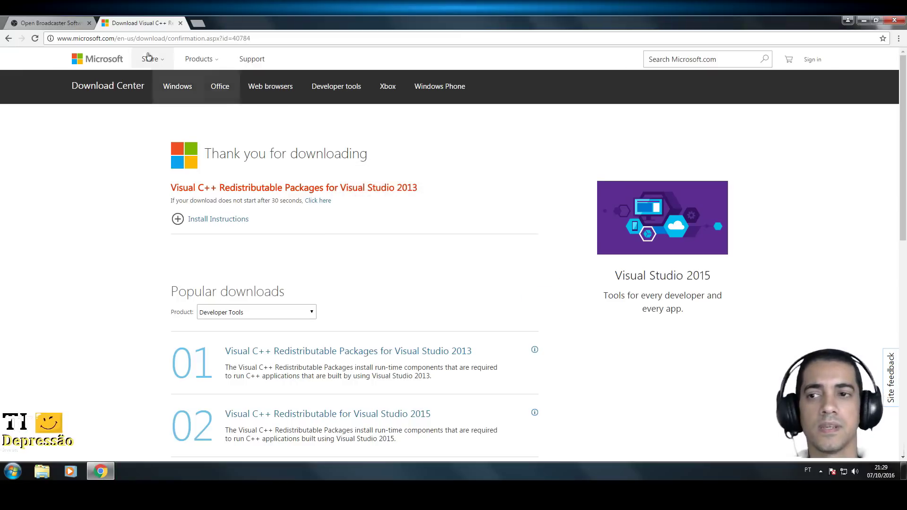
Relaunch OBS-Studio-0.16.2-Small-Installer from the Downloads folder, allow it to make changes, and continue past the welcome page
click(863, 22)
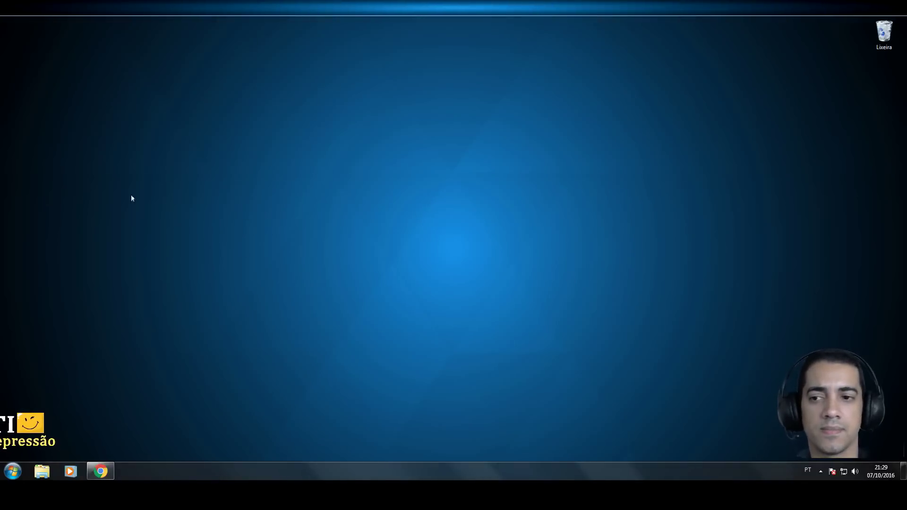
click(13, 472)
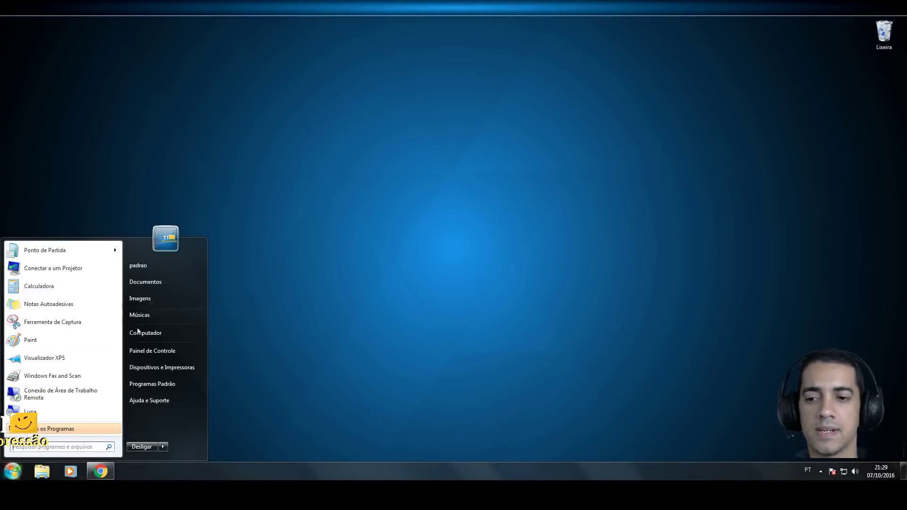
click(154, 302)
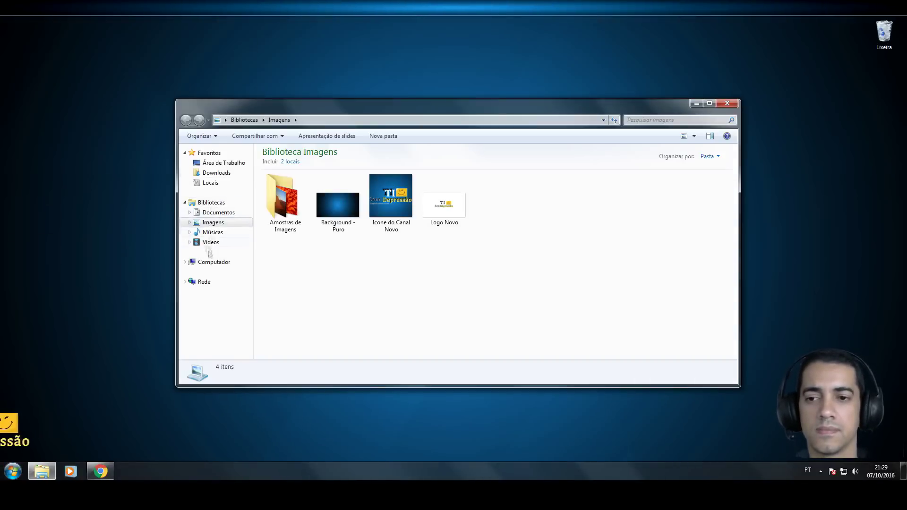
click(216, 172)
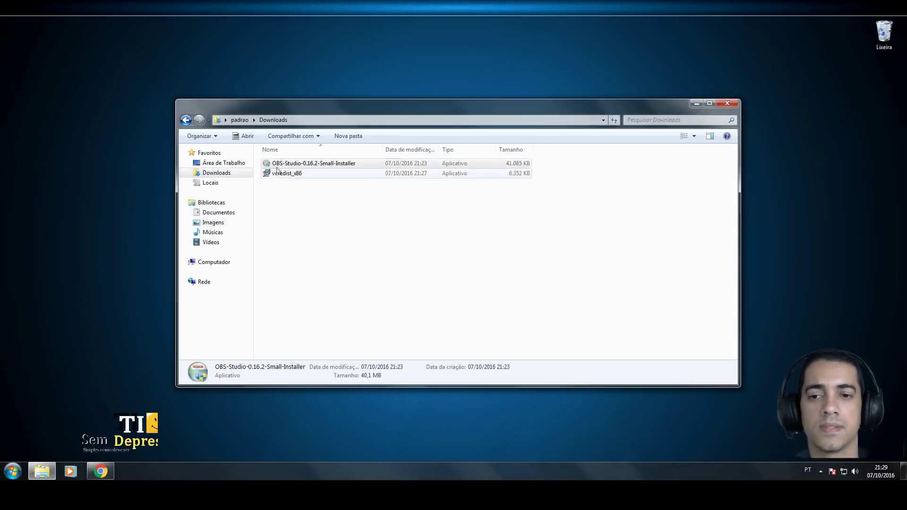
double_click(302, 163)
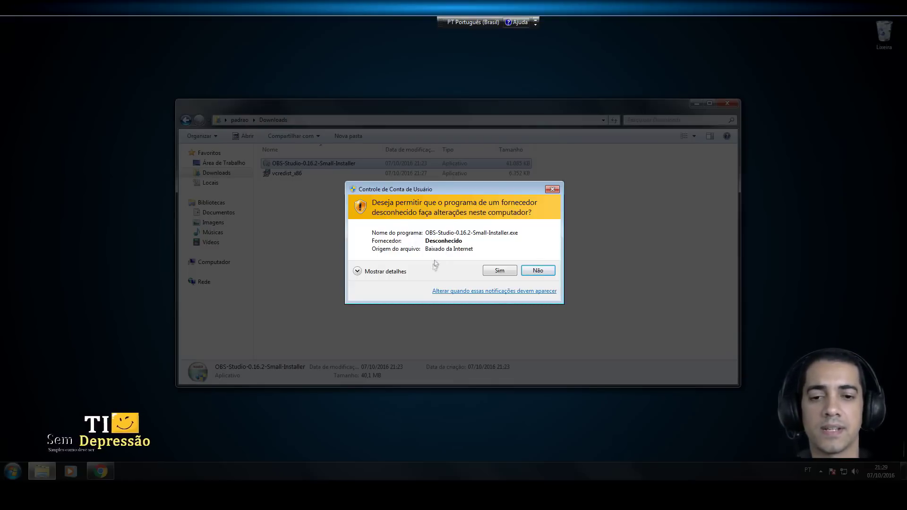
click(493, 273)
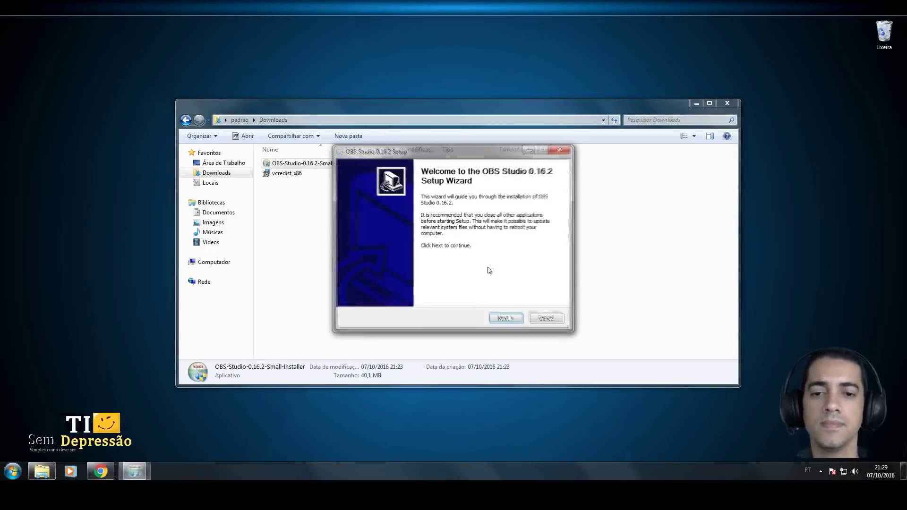
click(505, 319)
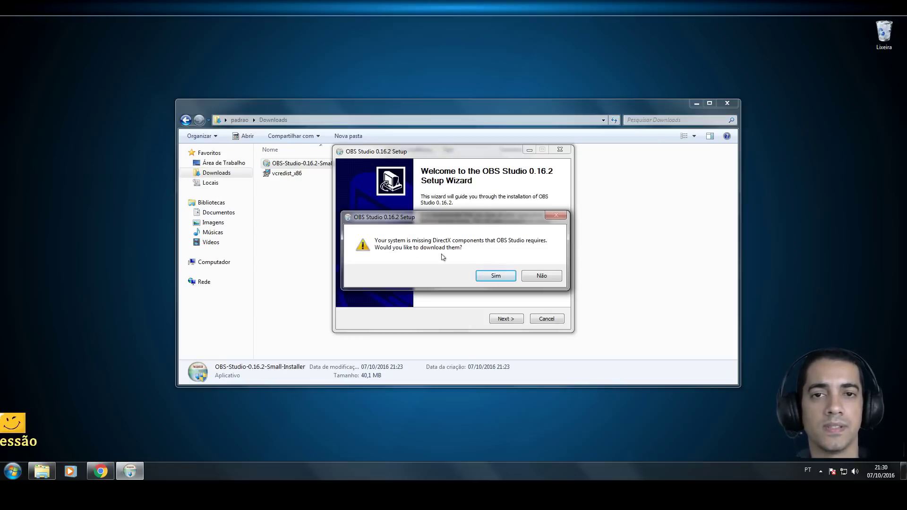
Agree to download the missing DirectX components and run dxwebsetup.exe with permission to make changes
click(496, 277)
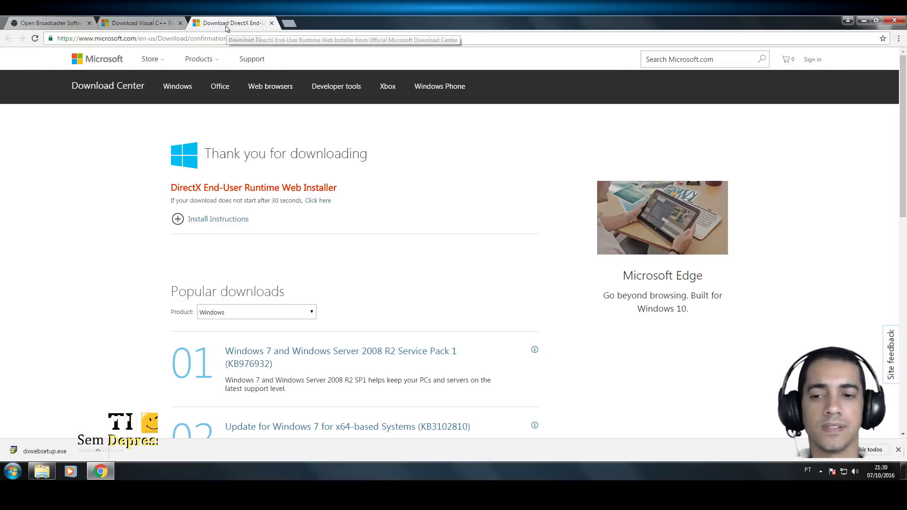
scroll(391, 178, down, 3)
scroll(378, 189, up, 3)
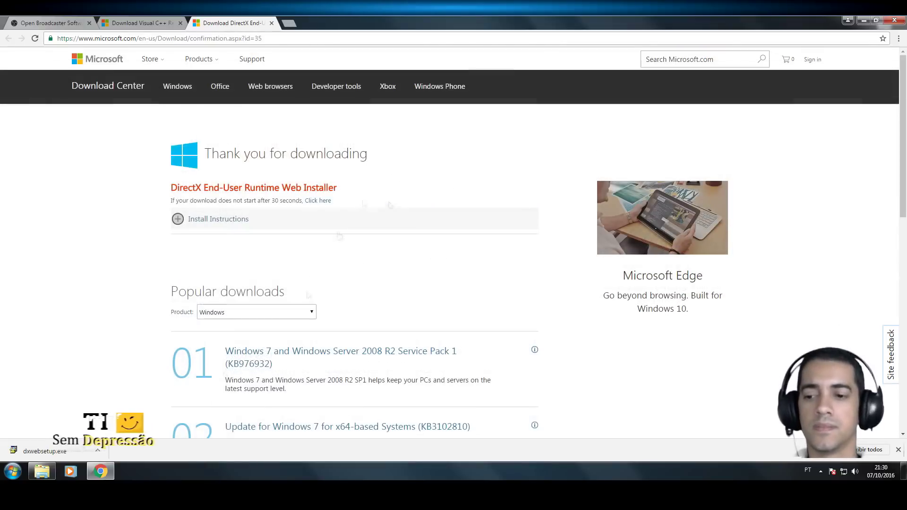
click(46, 452)
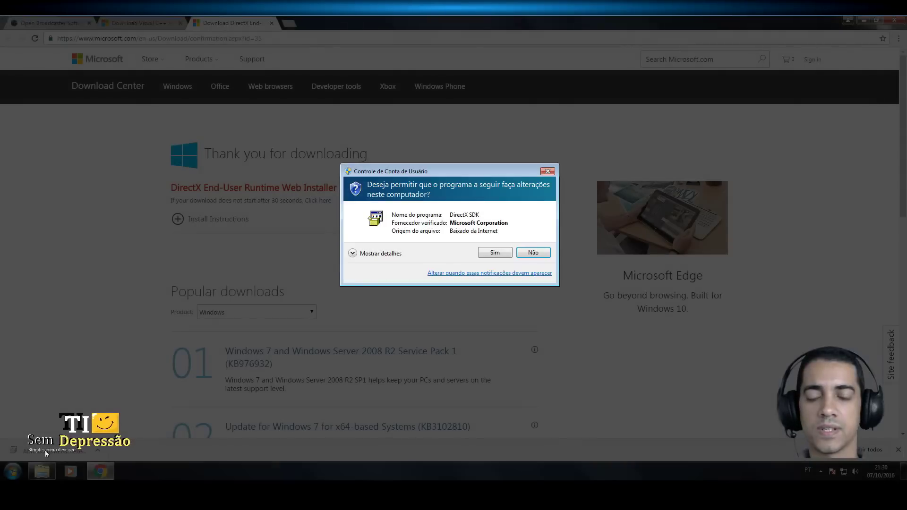
click(494, 253)
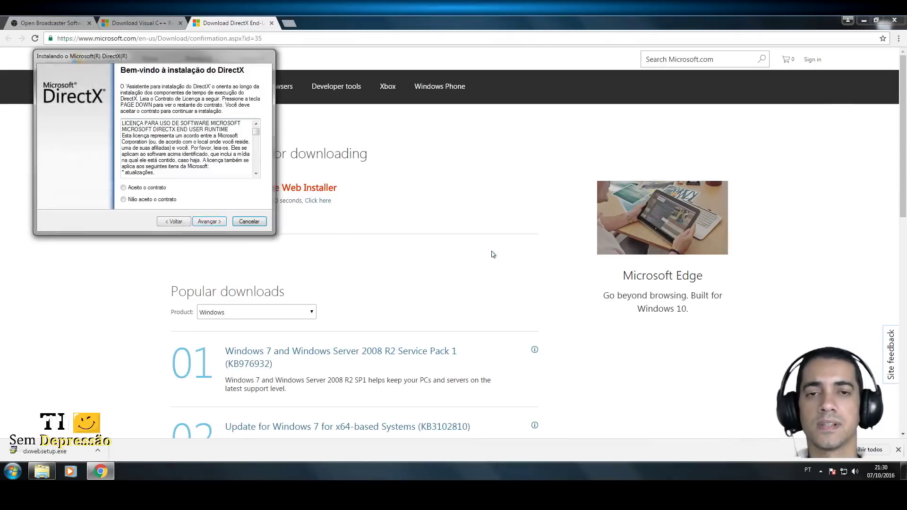
Accept the DirectX license contract and install the runtime components without the Bing Bar, finishing the wizard
click(123, 188)
click(209, 222)
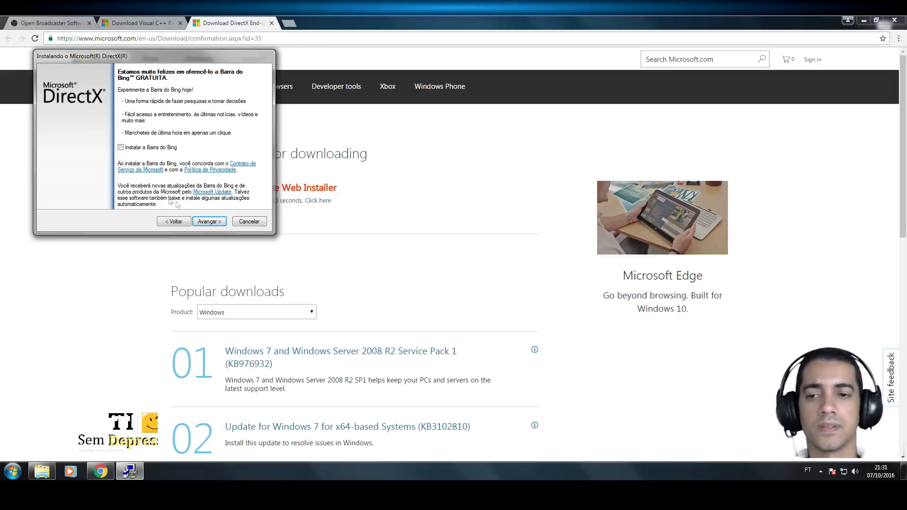
click(214, 222)
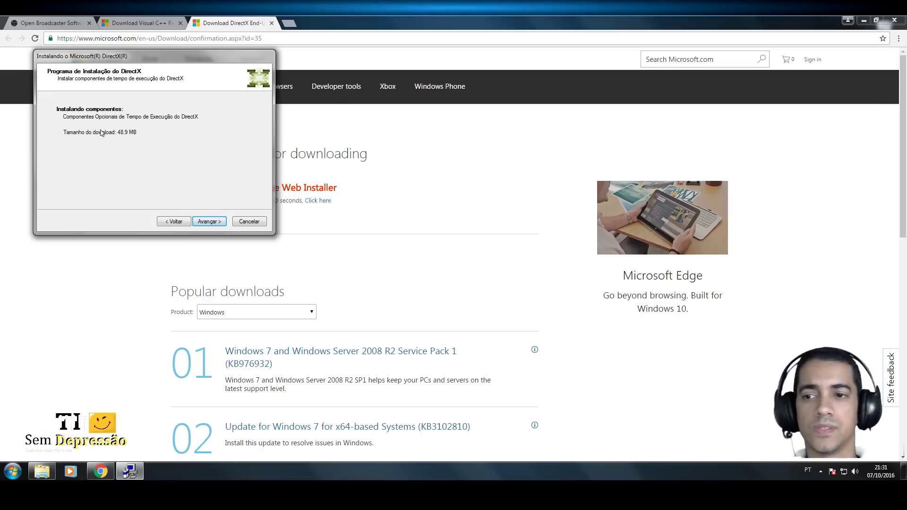
click(208, 222)
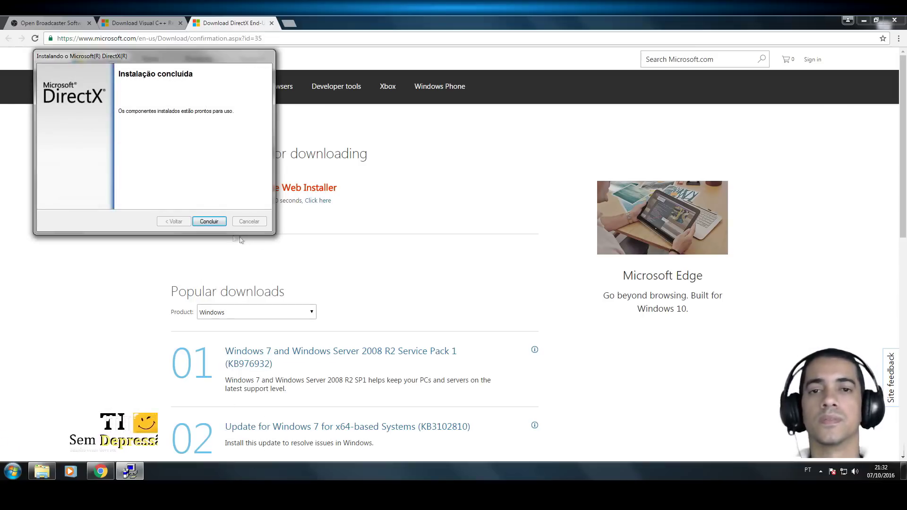
click(210, 221)
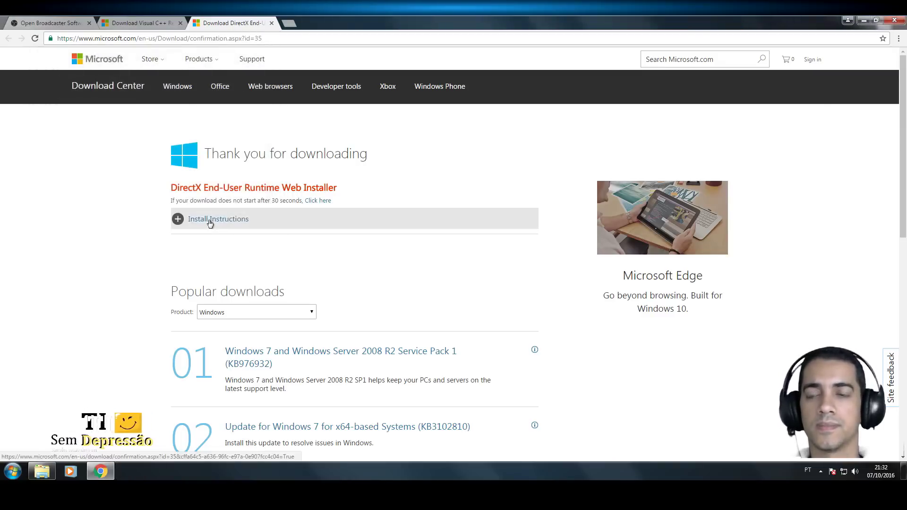
Run OBS-Studio-0.16.2-Small-Installer from the Downloads folder again and allow it to make changes to the computer
click(42, 473)
click(289, 205)
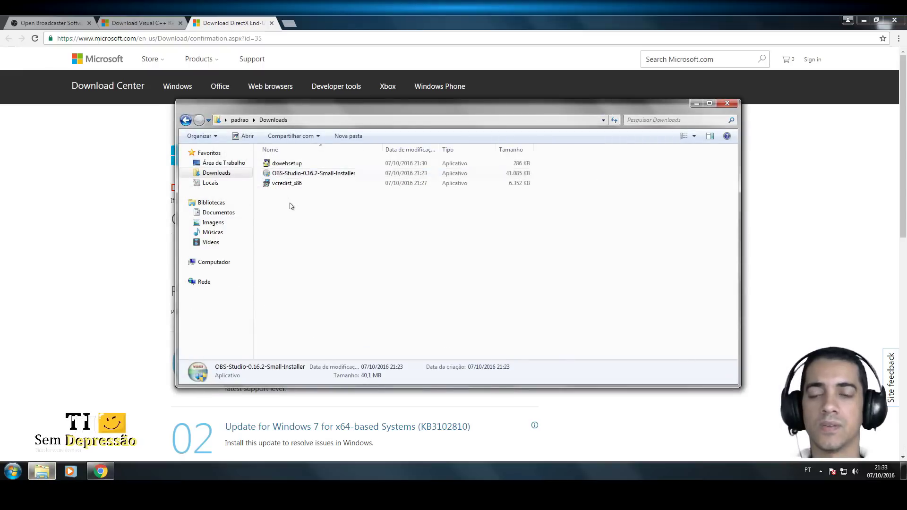
double_click(302, 173)
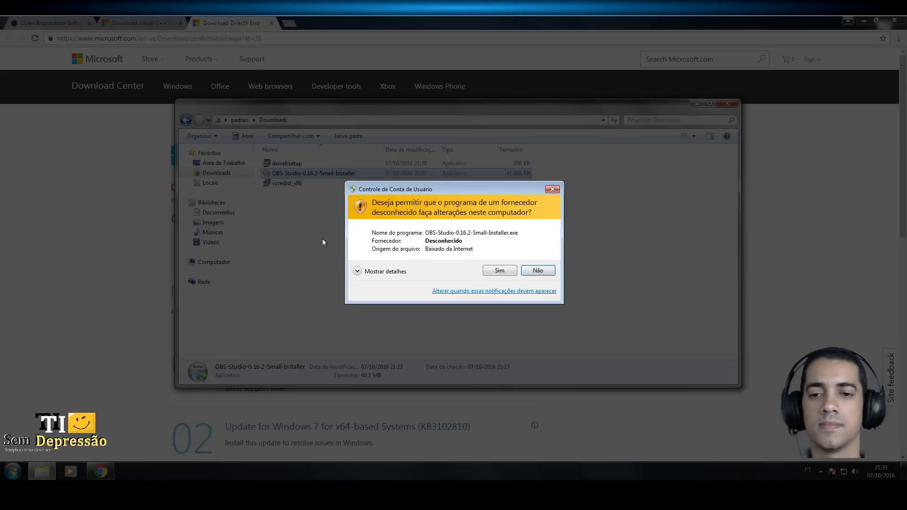
click(499, 272)
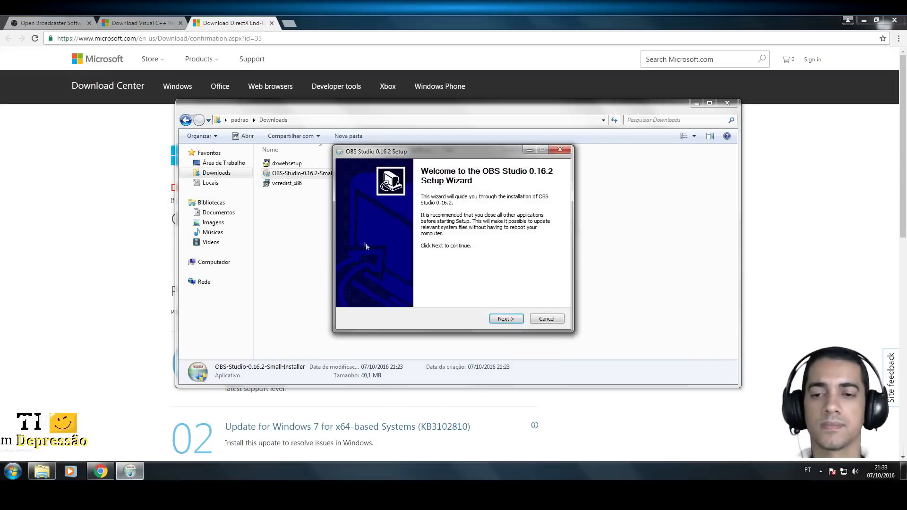
Accept the license agreement and install OBS Studio in C:\Program Files\obs-studio, finishing the wizard with Run OBS Studio 0.16.2 enabled
click(507, 320)
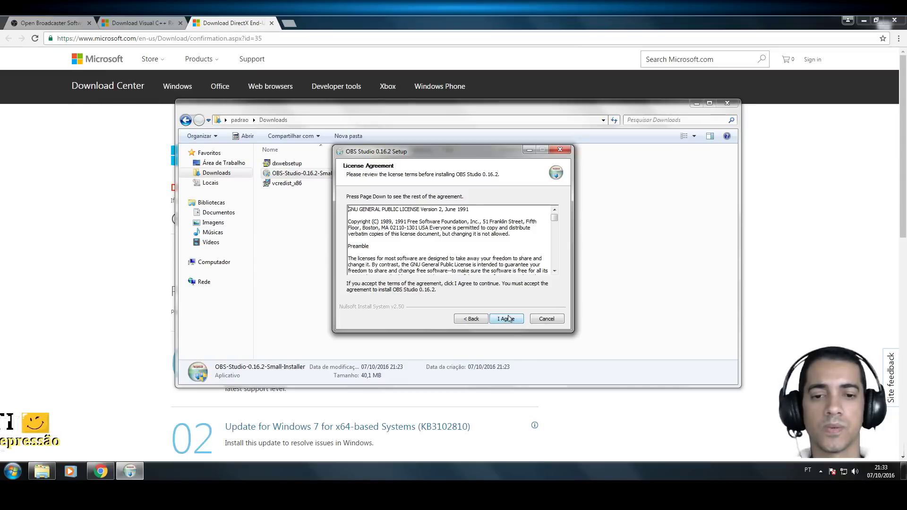
click(507, 318)
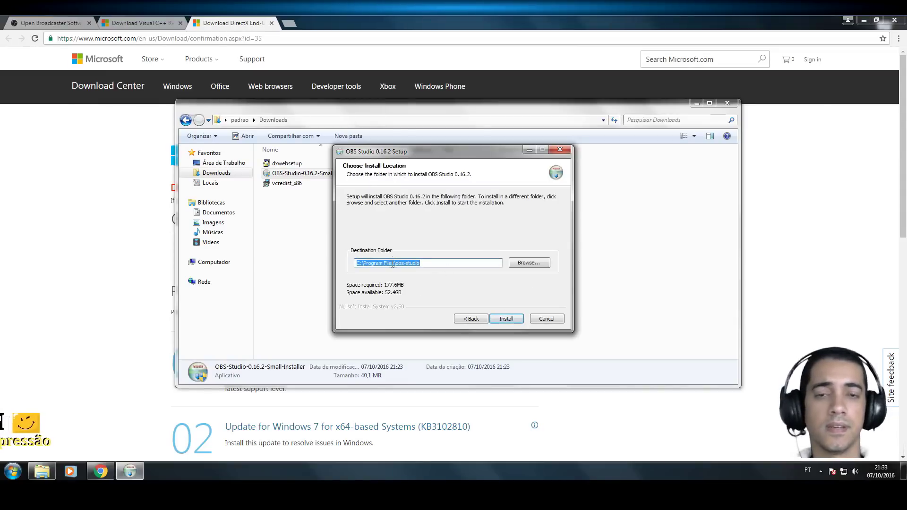
click(508, 321)
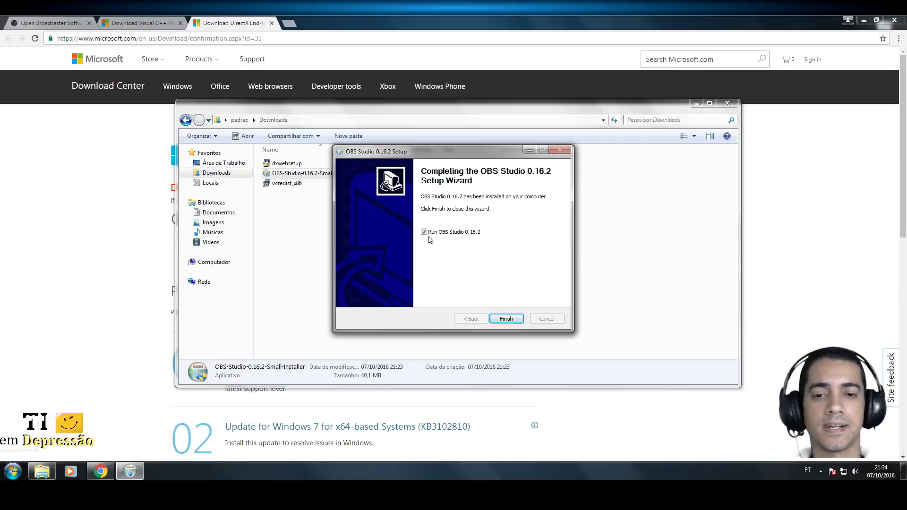
click(505, 320)
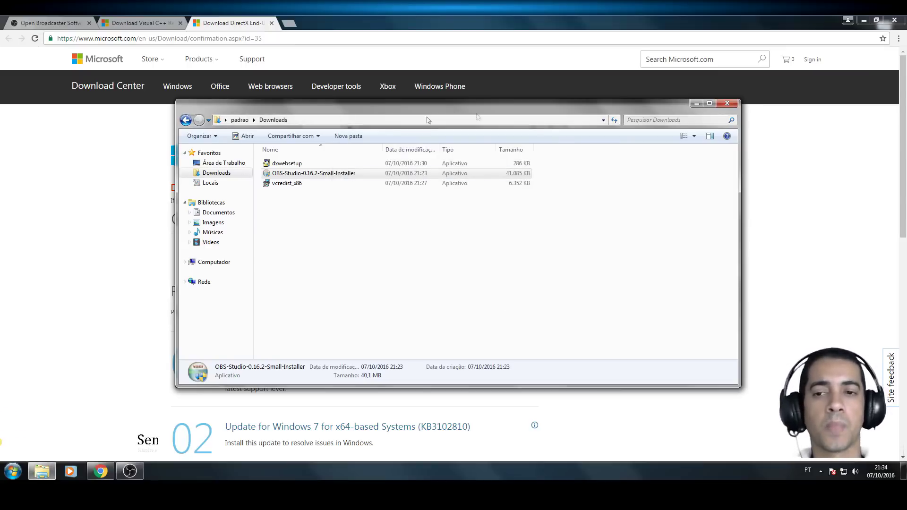
Close the Downloads window and the browser, and accept the OBS license terms and conditions
click(726, 104)
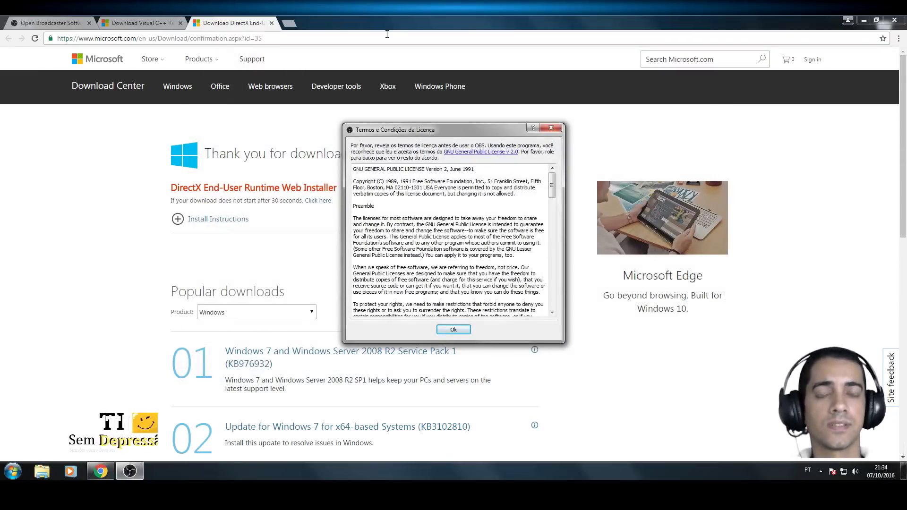
click(26, 27)
click(125, 24)
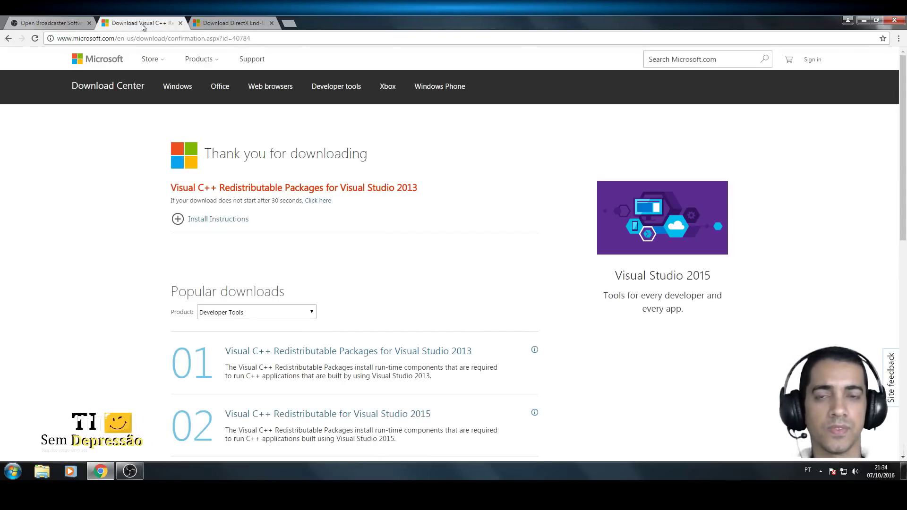
click(225, 27)
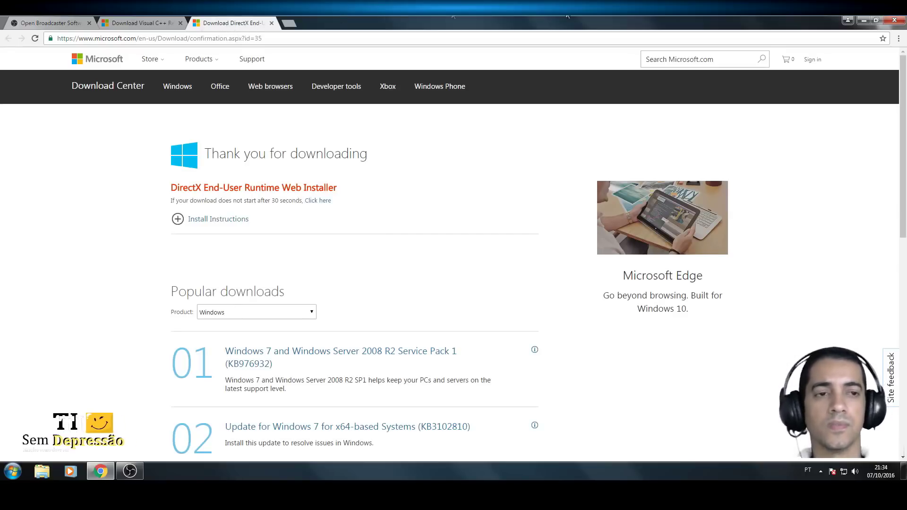
click(896, 22)
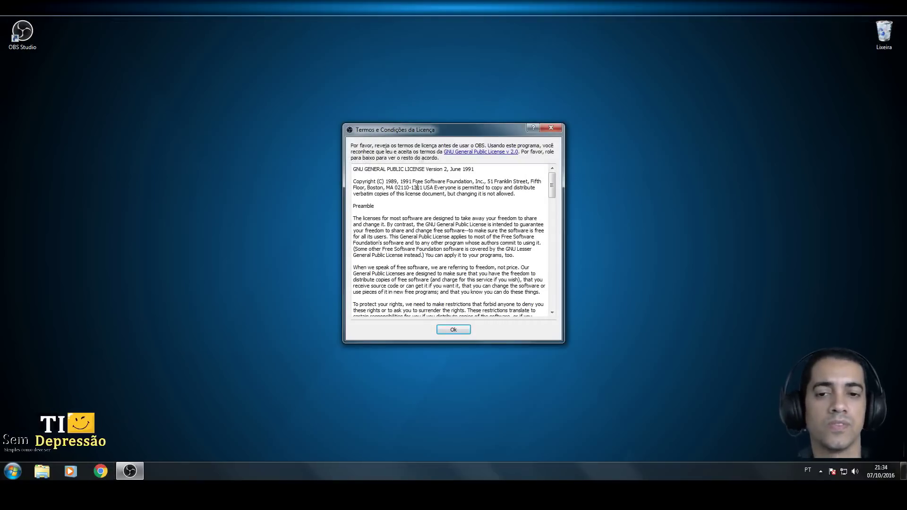
click(454, 331)
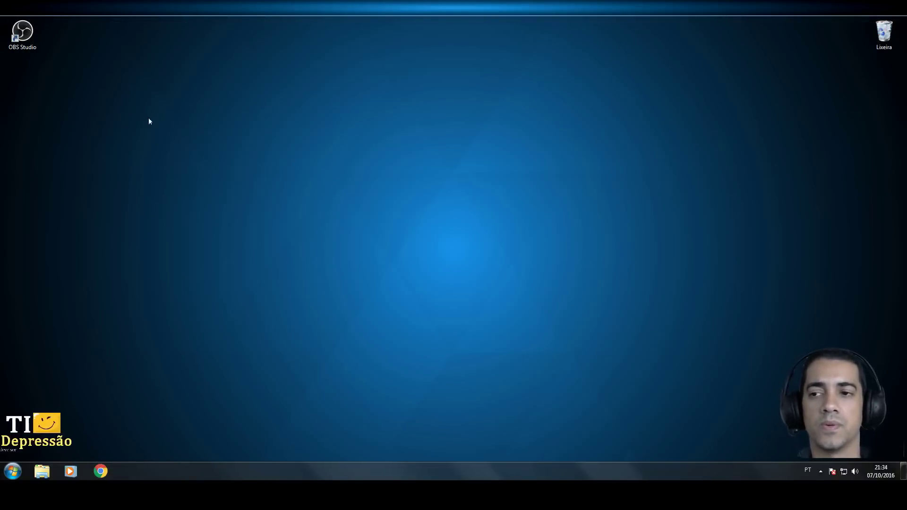
Move the OBS Studio desktop shortcut beside the Lixeira icon, and launch OBS Studio from it
drag(18, 31, 845, 37)
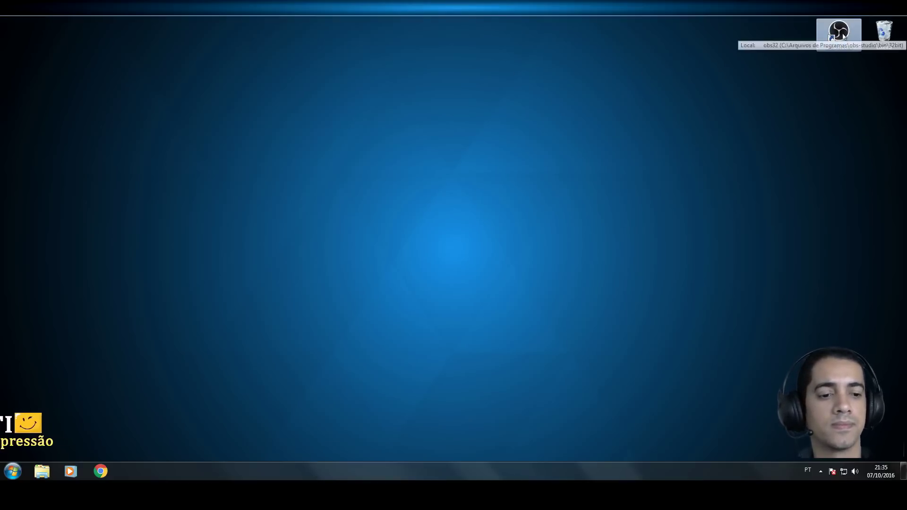
double_click(841, 37)
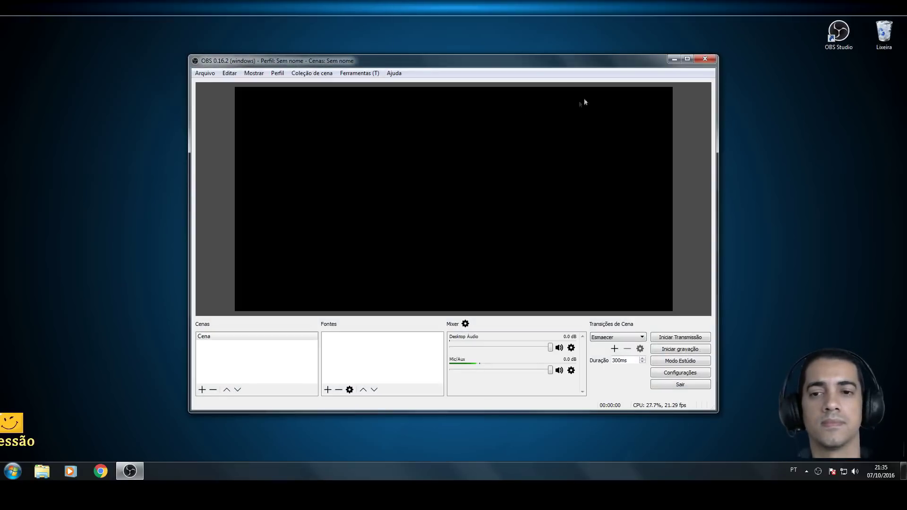
drag(548, 60, 526, 55)
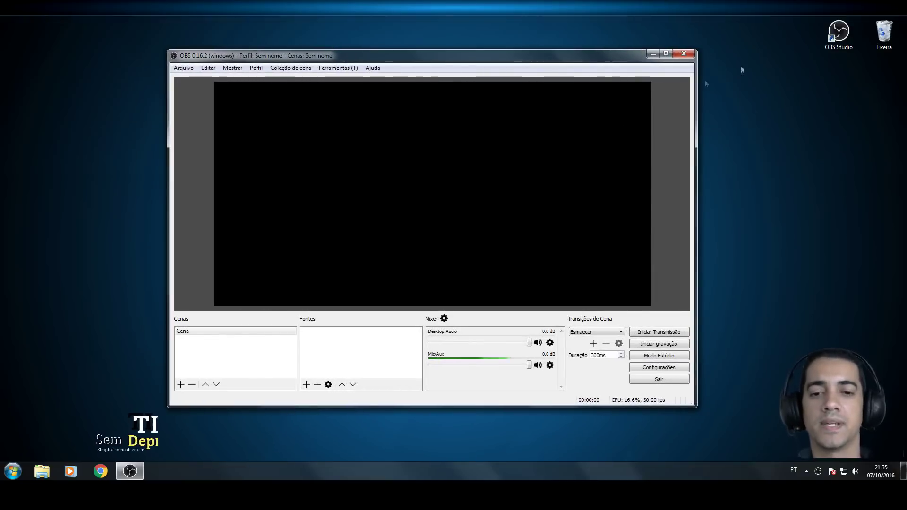
mouse_move(440, 59)
mouse_down()
mouse_move(403, 39)
mouse_move(433, 46)
mouse_up()
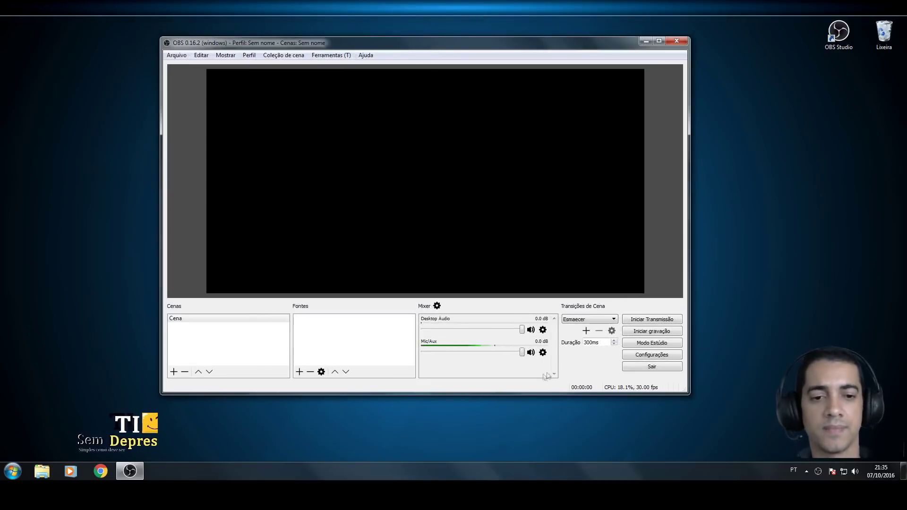
Open the OBS settings and change the interface theme to Dark
click(656, 357)
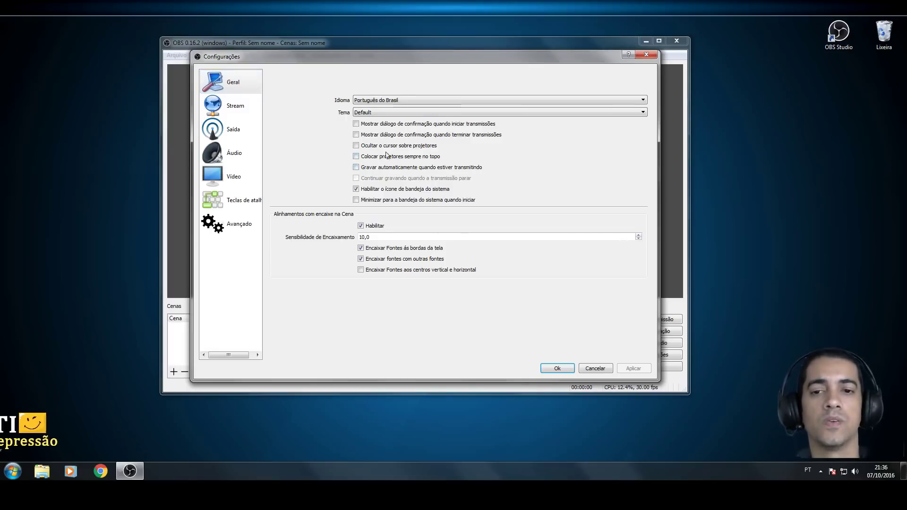
click(416, 114)
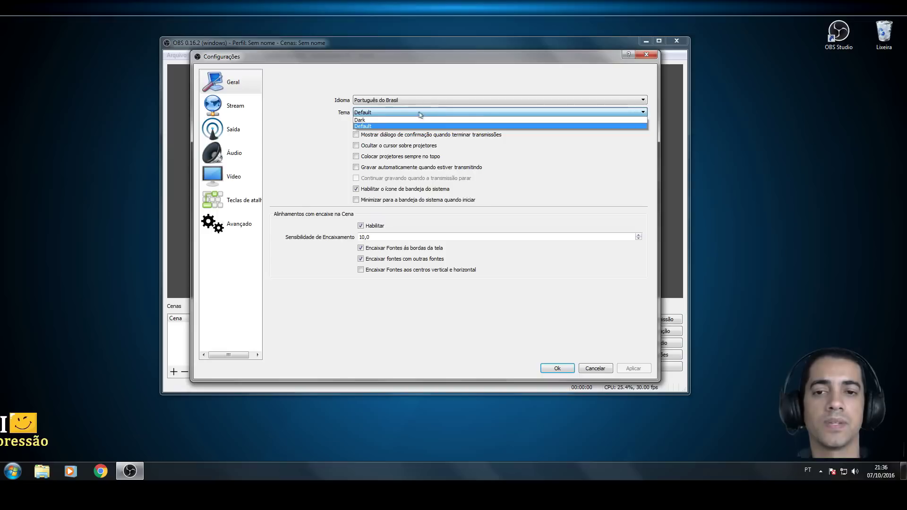
click(385, 120)
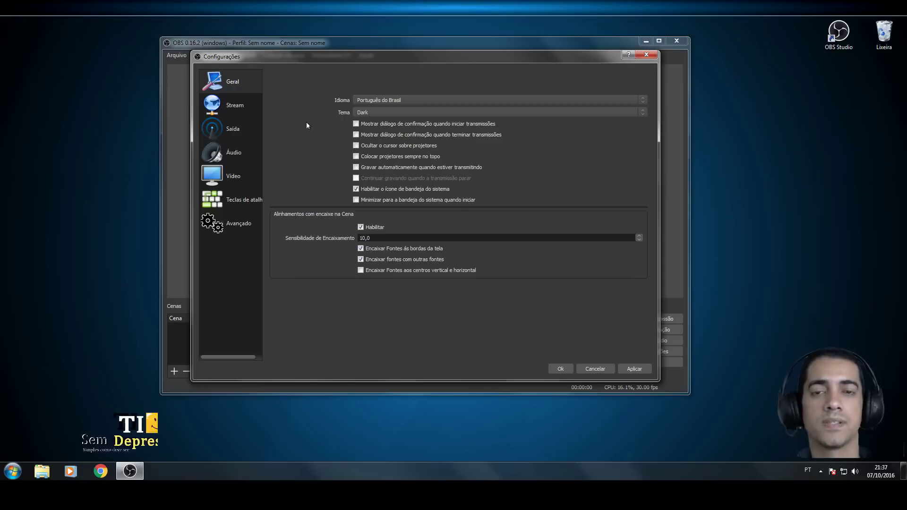
Switch the output mode to Avançado in the output settings
click(226, 130)
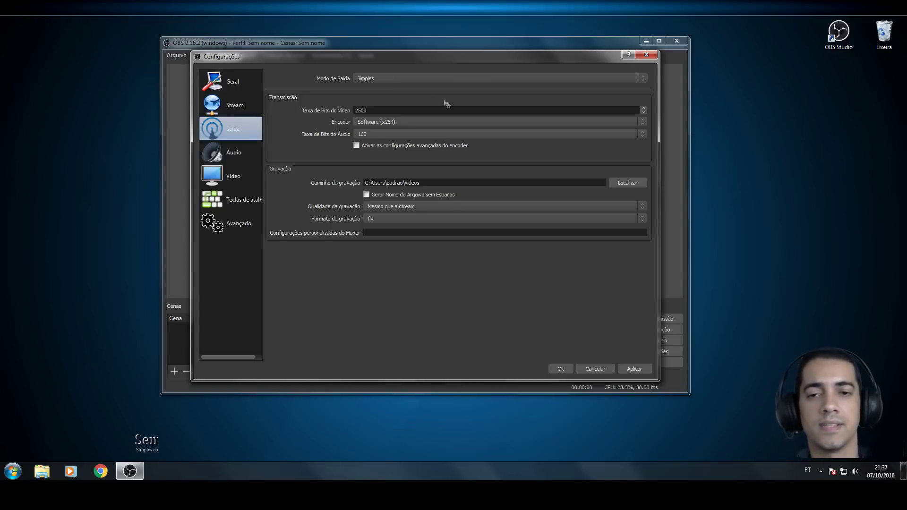
click(499, 79)
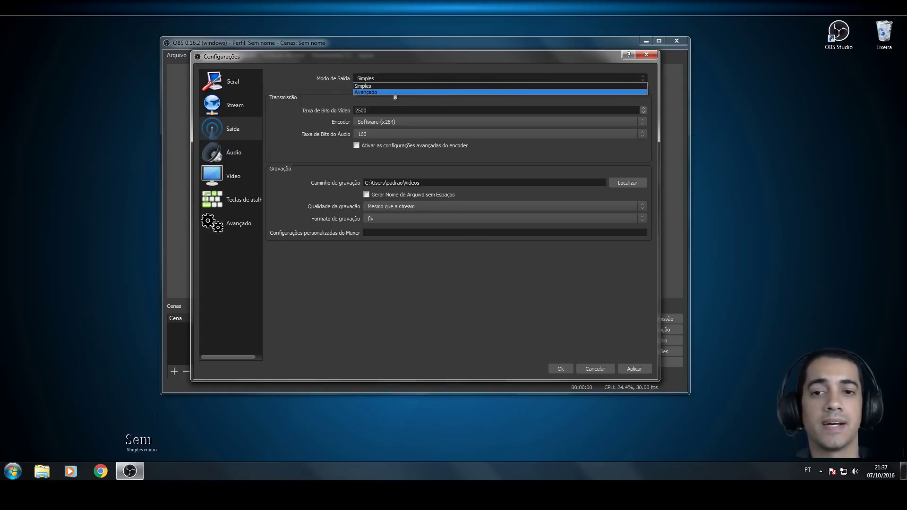
click(397, 92)
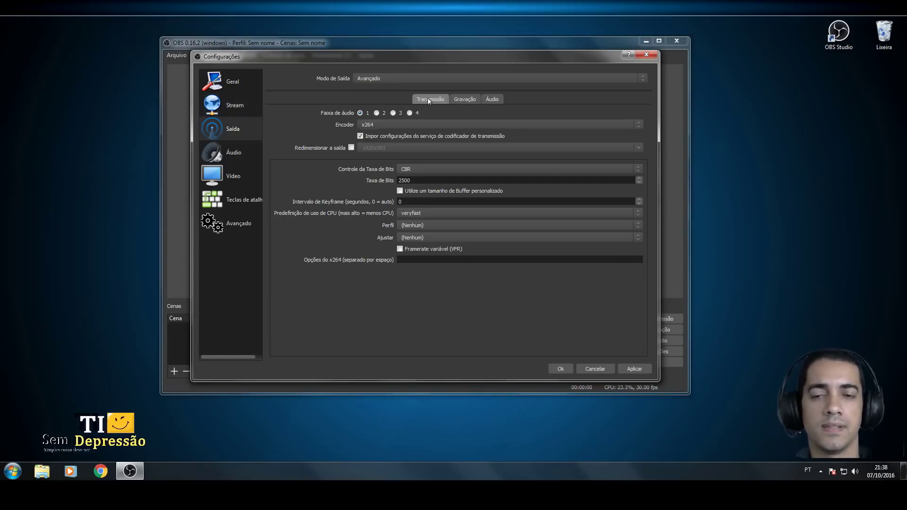
Set the recording format to mp4 and enable audio track 2 in addition to track 1
click(461, 100)
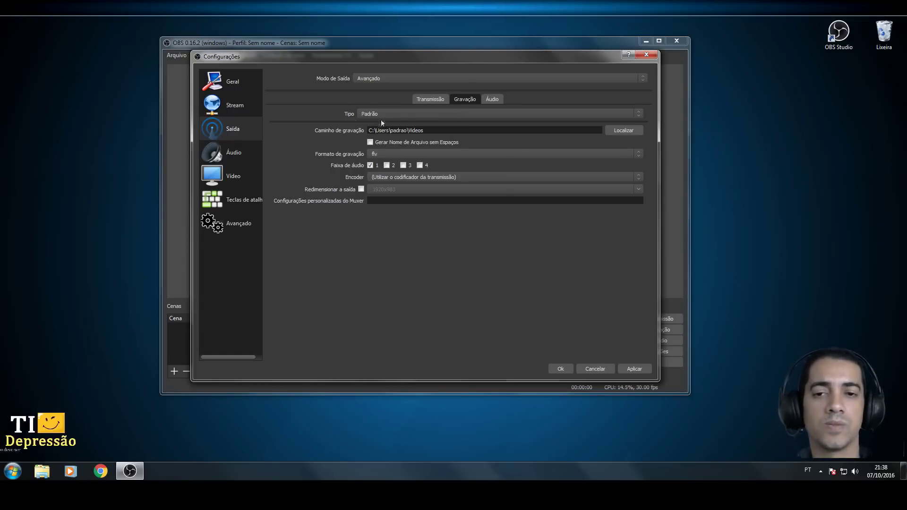
click(437, 131)
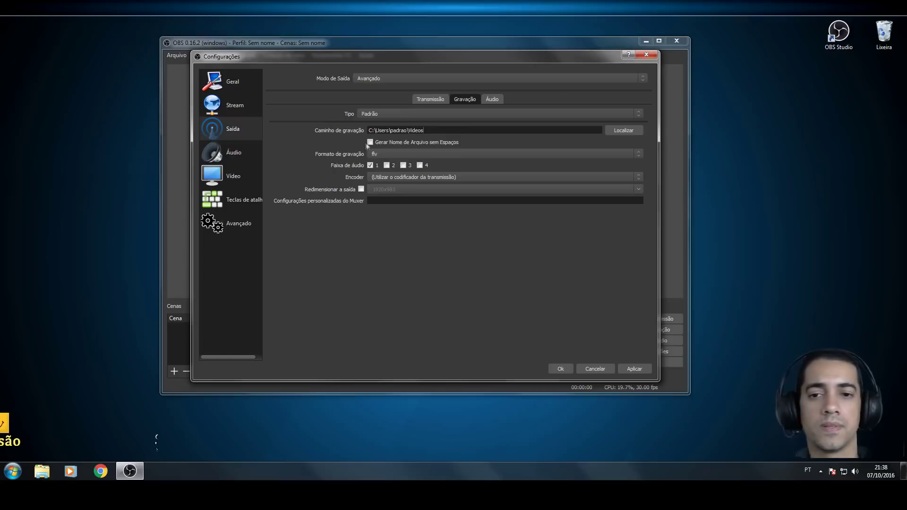
click(378, 154)
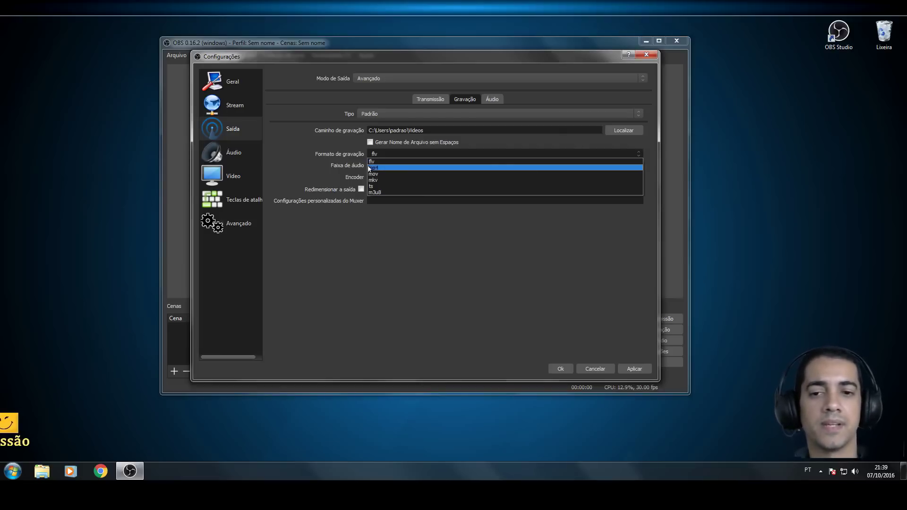
click(381, 168)
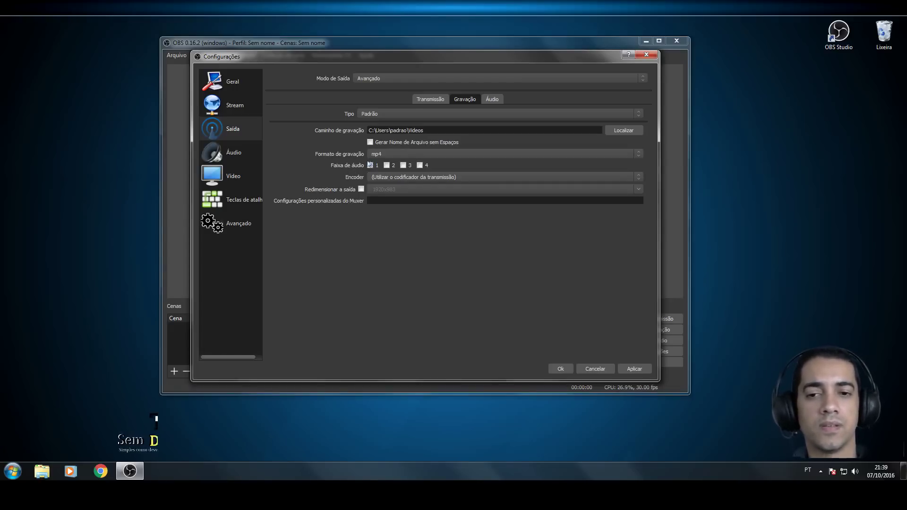
click(387, 166)
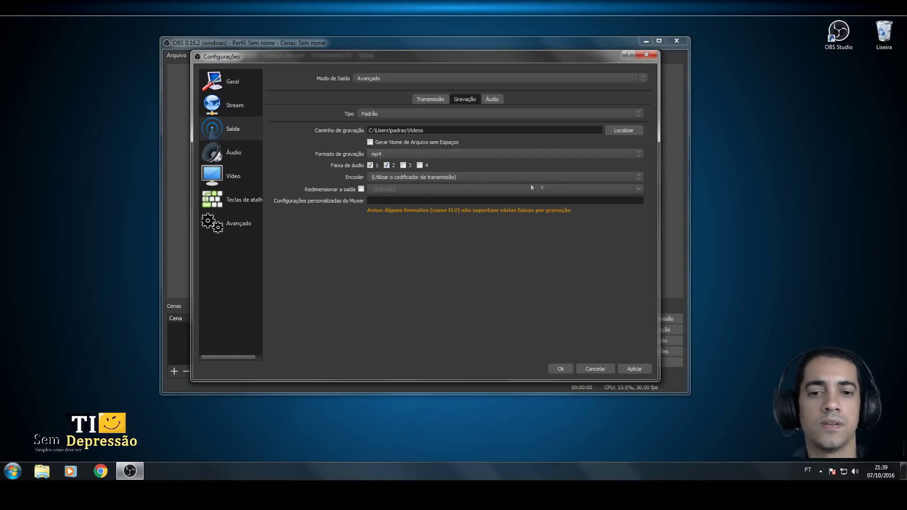
Choose x264 as the recording encoder and set its bitrate to 14000
click(639, 178)
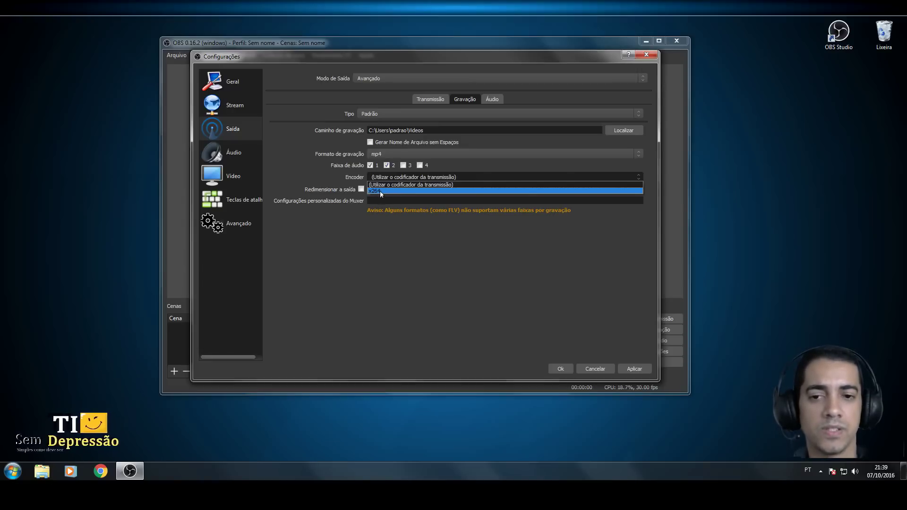
click(380, 191)
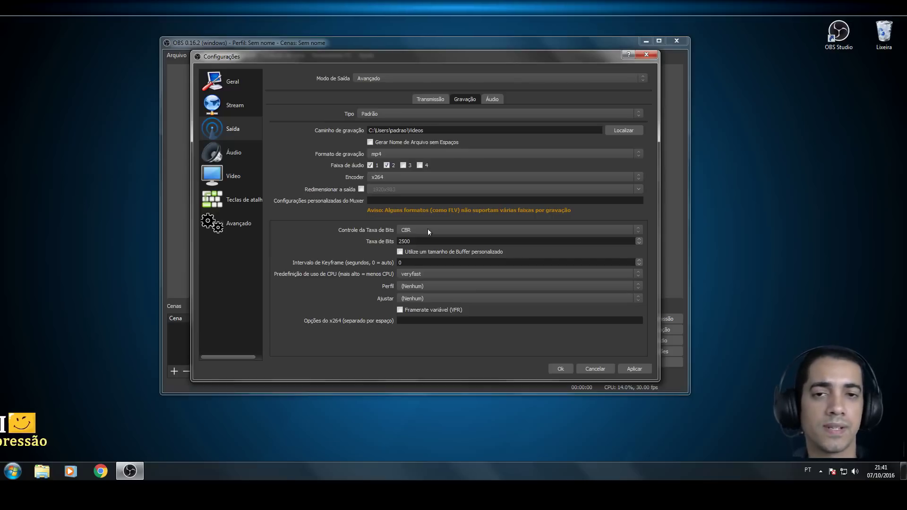
drag(416, 238, 364, 242)
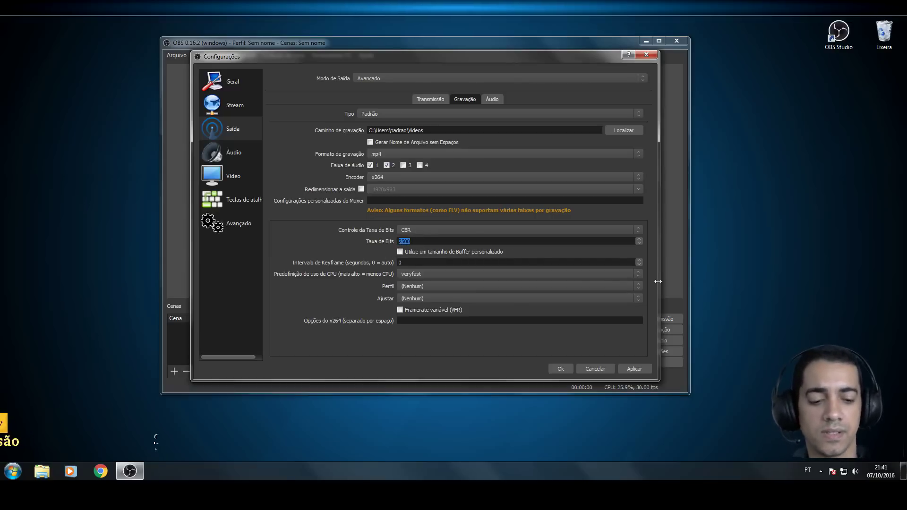
text(14000)
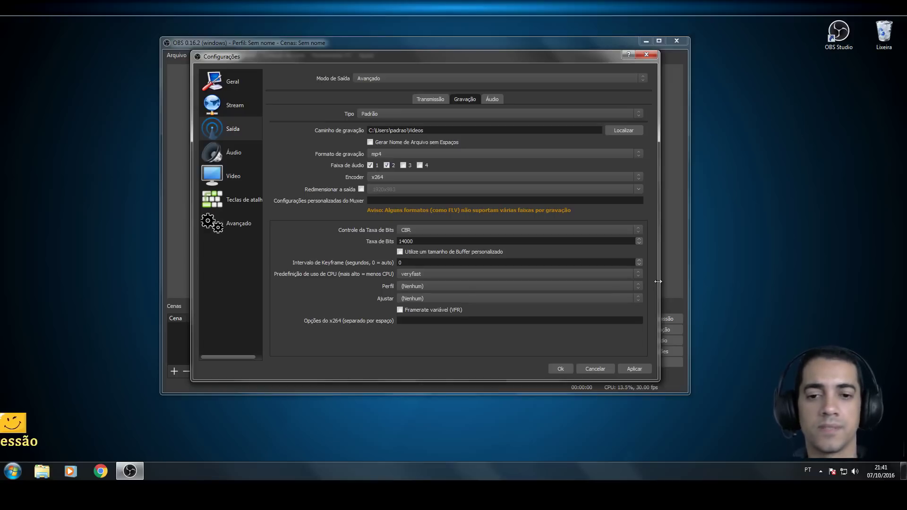
Try a higher recording bitrate of 30000 and restore the value to 14000
key(Home)
key(Delete)
key(Delete)
text(20)
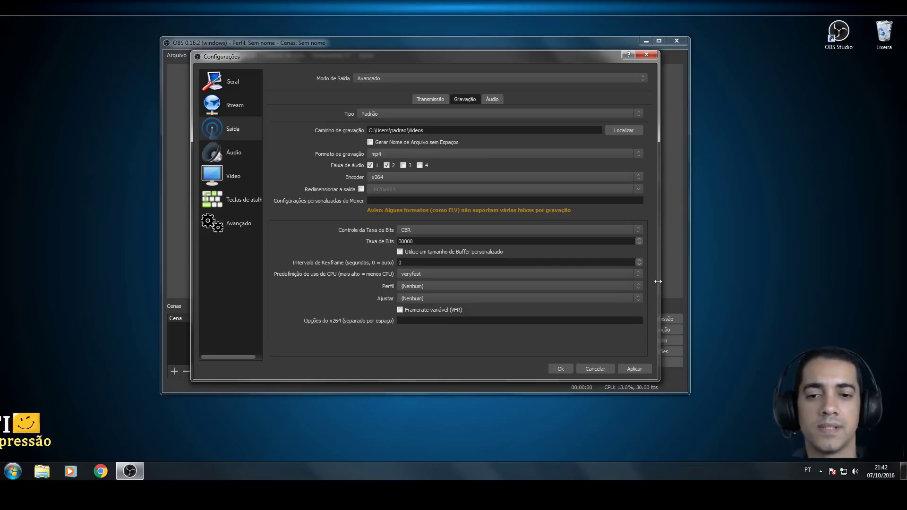
key(Delete)
key(Delete)
text(14)
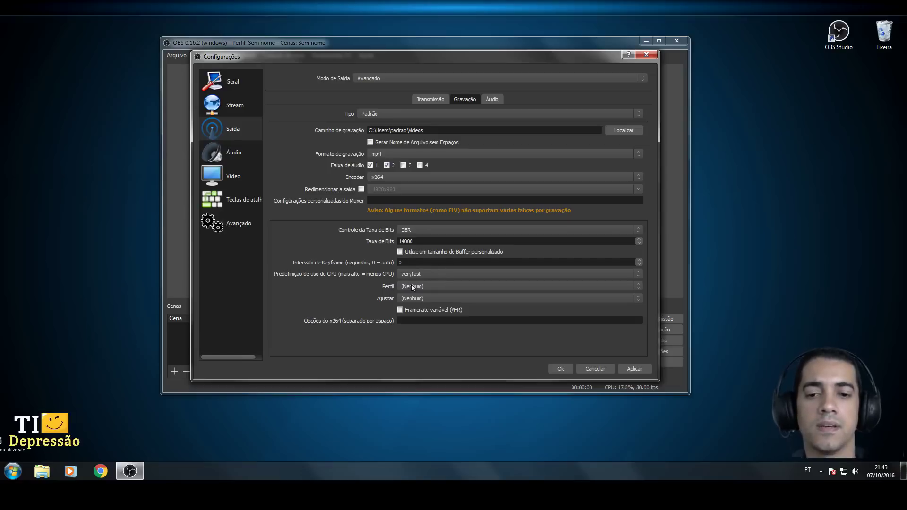
Set the x264 recording encoder's profile to main
click(413, 286)
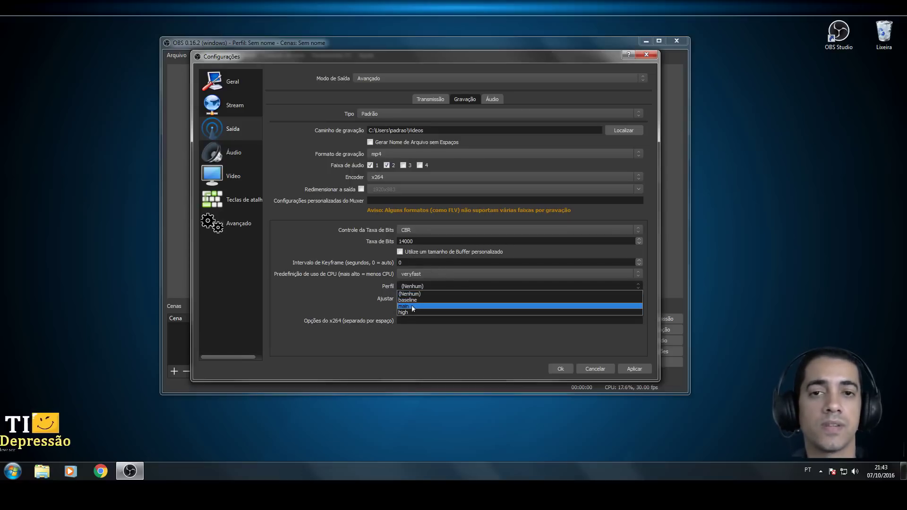
click(410, 307)
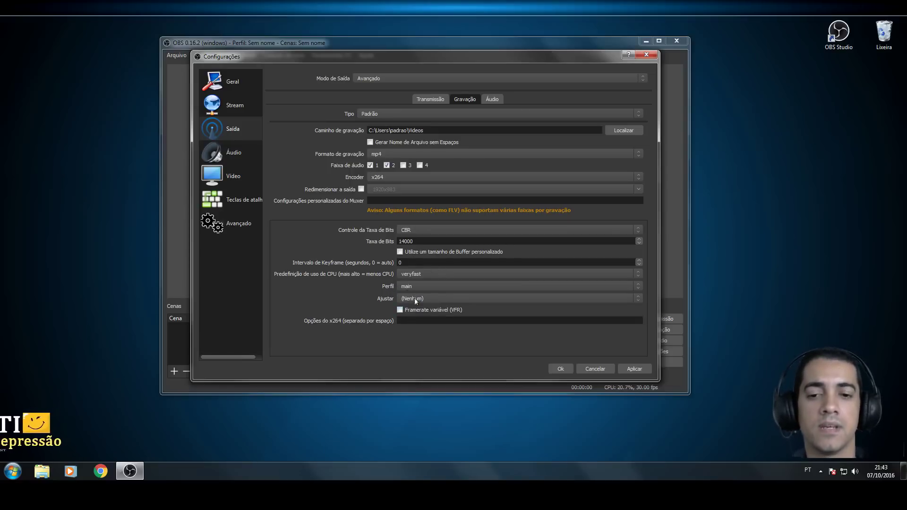
click(415, 298)
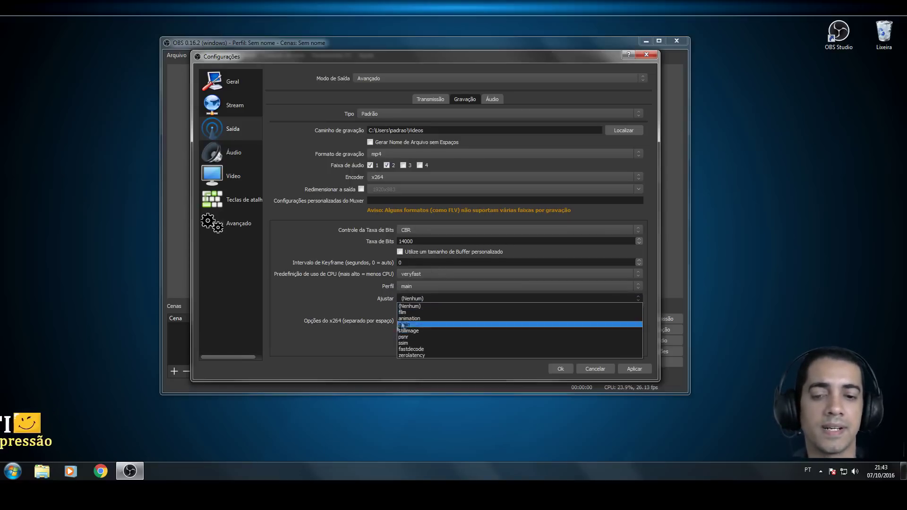
click(360, 300)
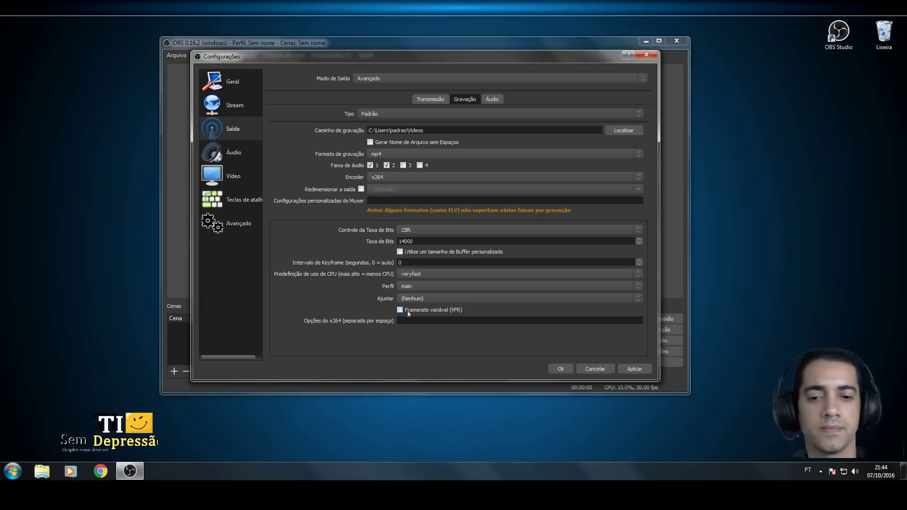
Set the output audio bitrate of tracks 1 and 2 to 128 each
click(493, 99)
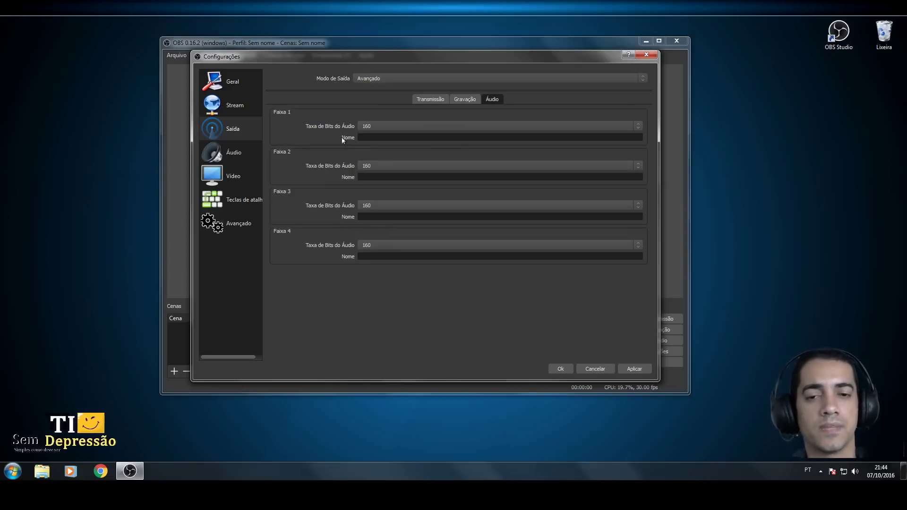
click(638, 127)
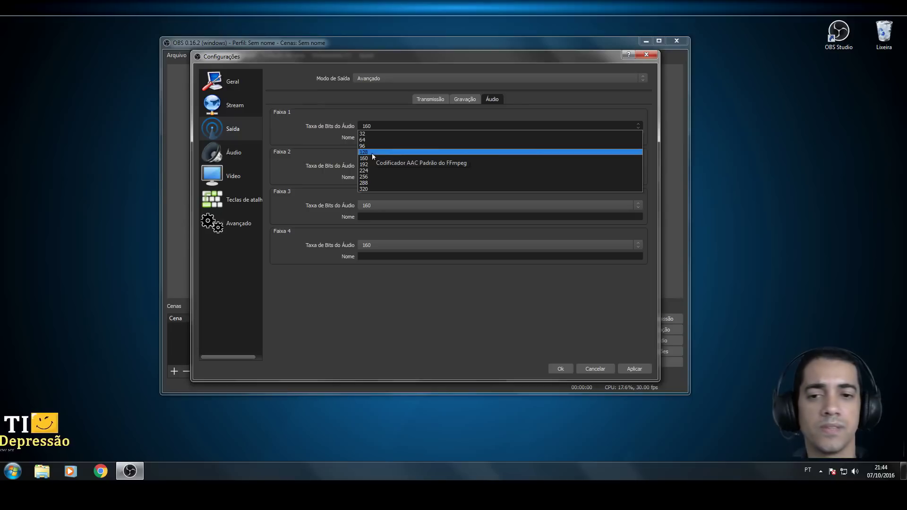
click(372, 153)
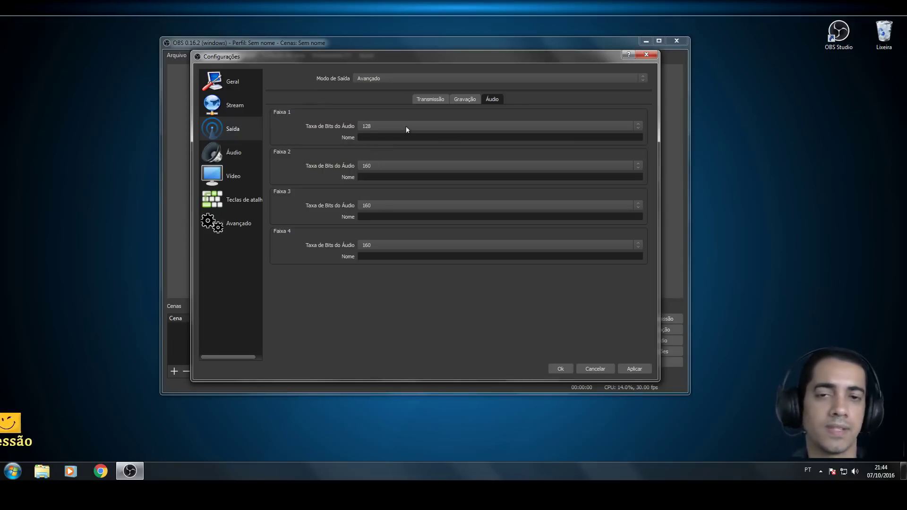
click(406, 166)
click(378, 192)
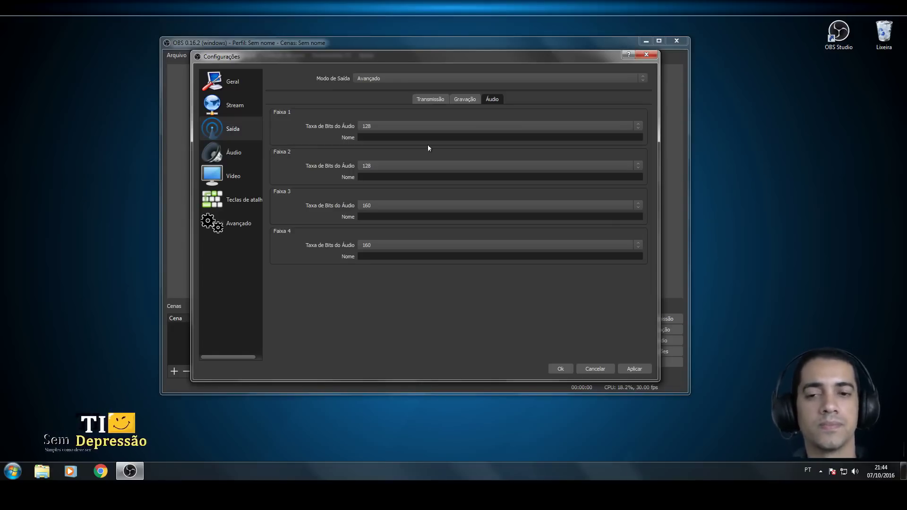
click(623, 125)
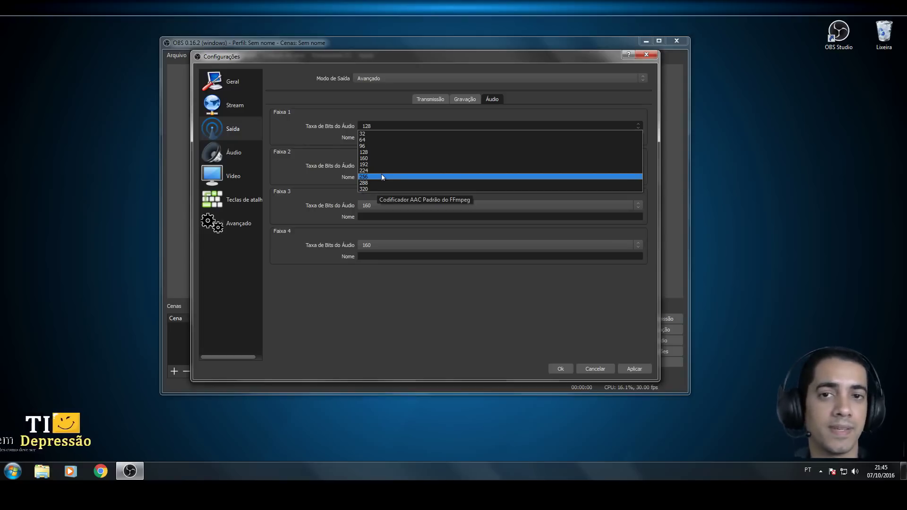
click(326, 157)
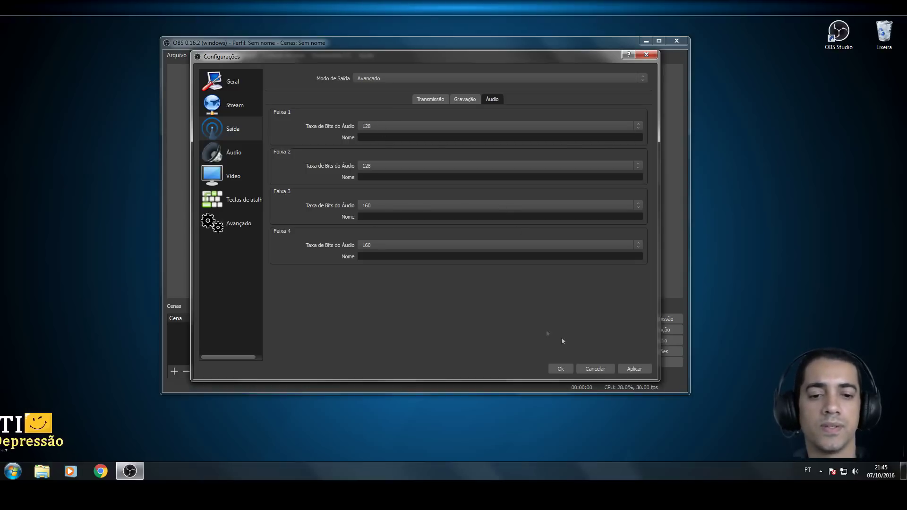
Assign Alto-falantes (Dispositivo de High Definition Audio) as the desktop audio device and Microfone (Dispositivo de High Definition Audio) as the auxiliary microphone
click(224, 152)
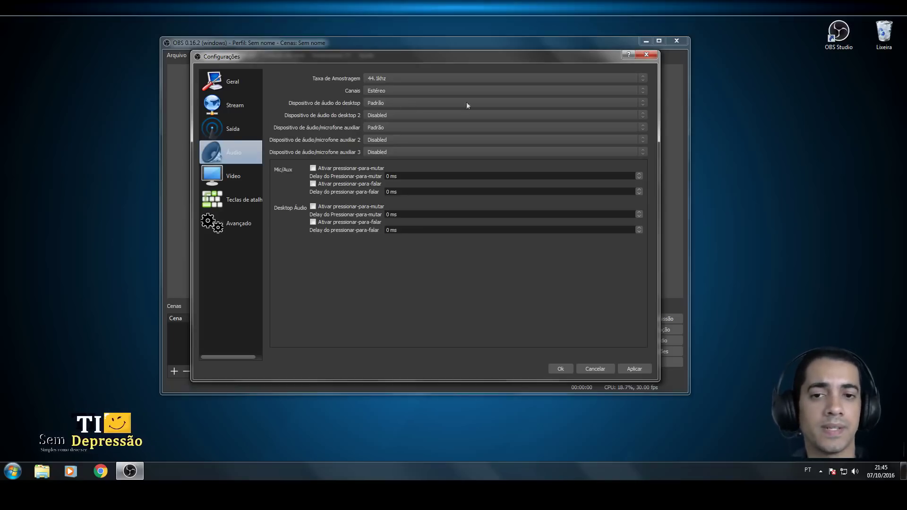
click(554, 101)
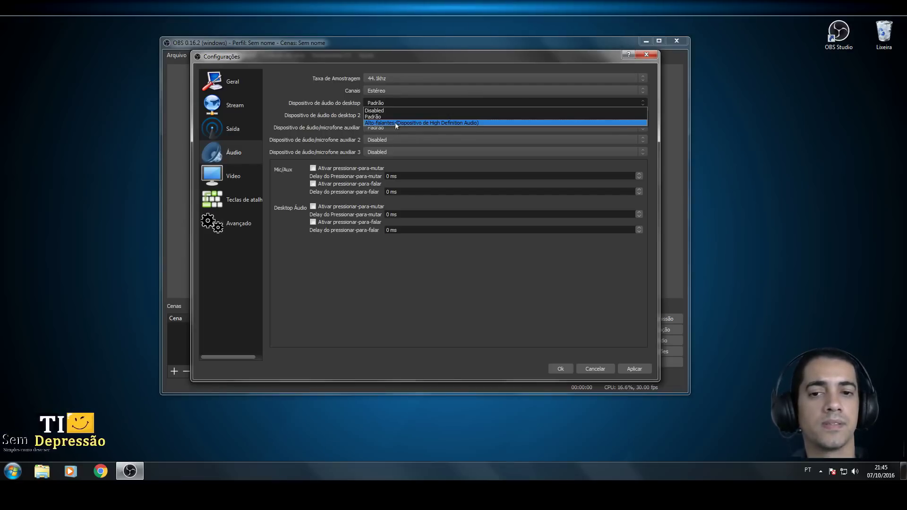
click(441, 122)
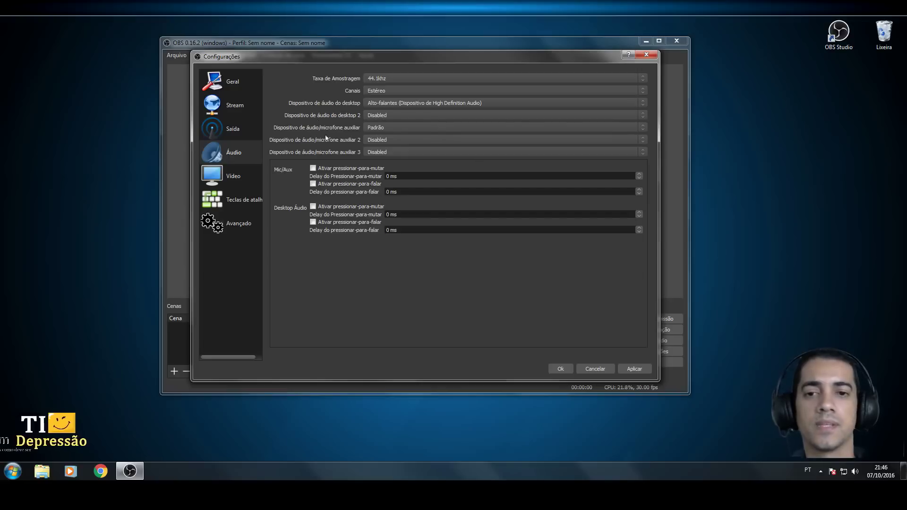
click(382, 132)
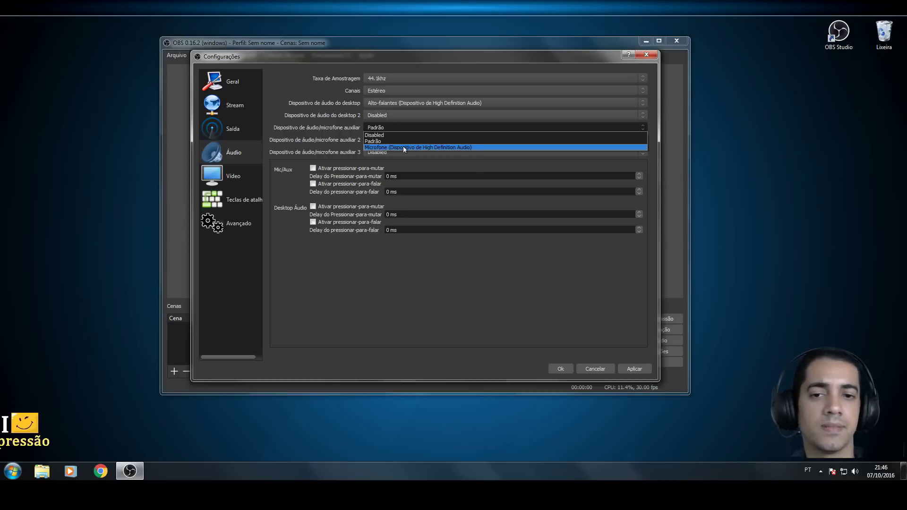
click(403, 147)
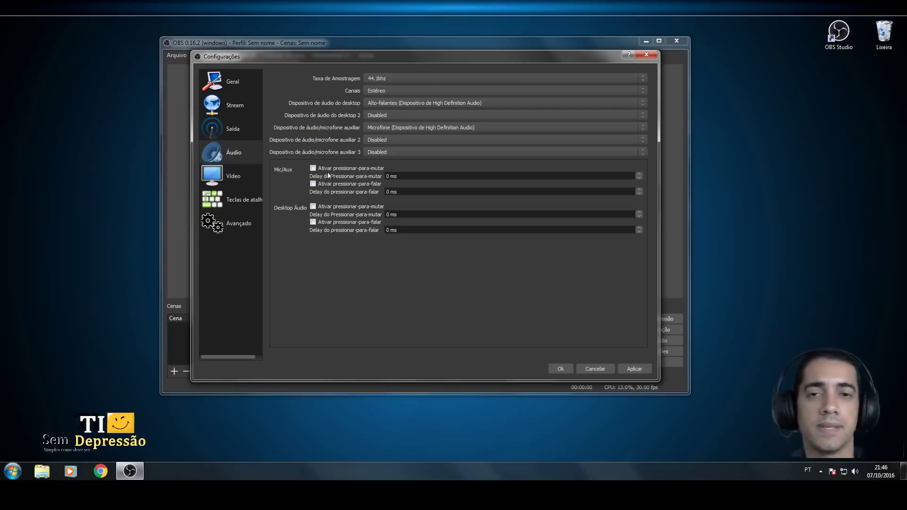
Set the scaled video output resolution to 1920x982
click(231, 175)
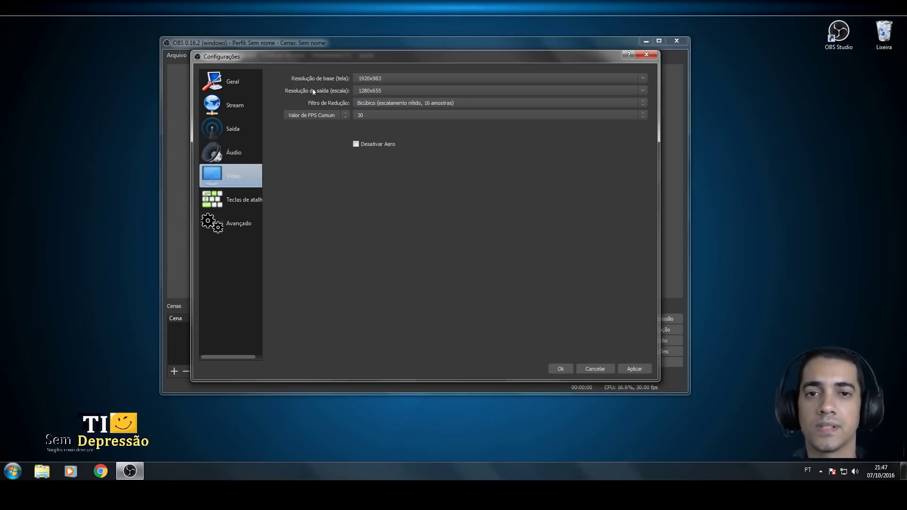
click(381, 78)
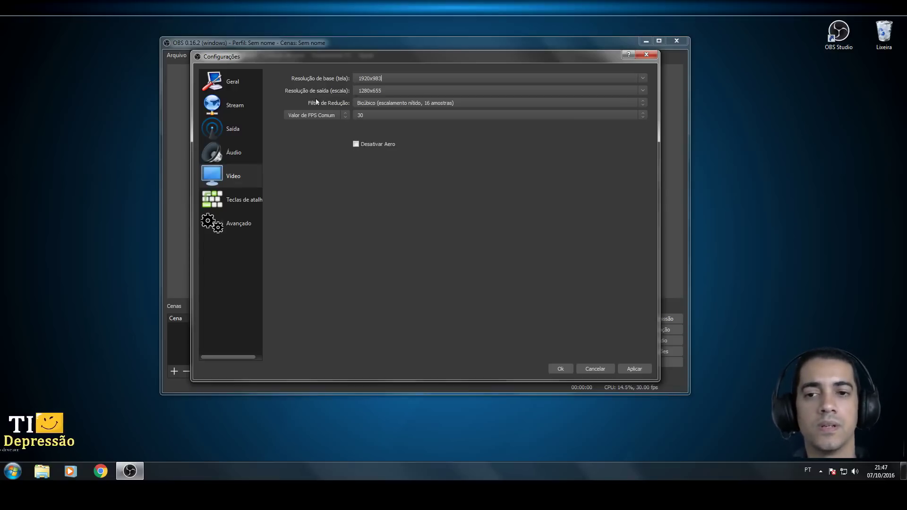
click(643, 91)
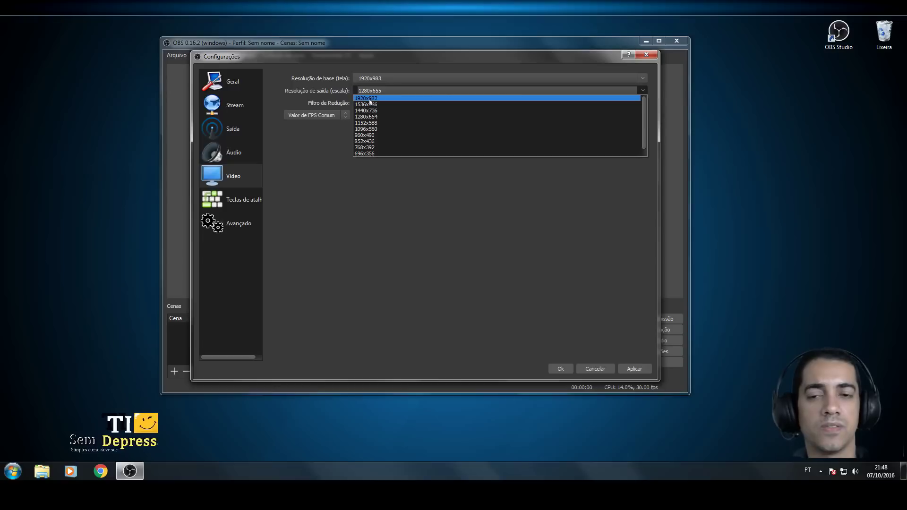
click(373, 99)
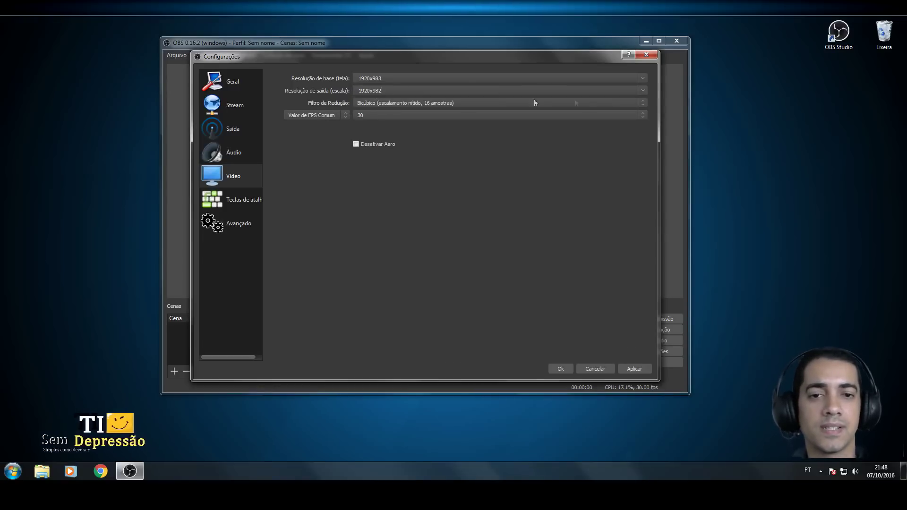
Choose the 16-sample bicubic downscale filter and a common FPS value of 30 for the video
click(642, 103)
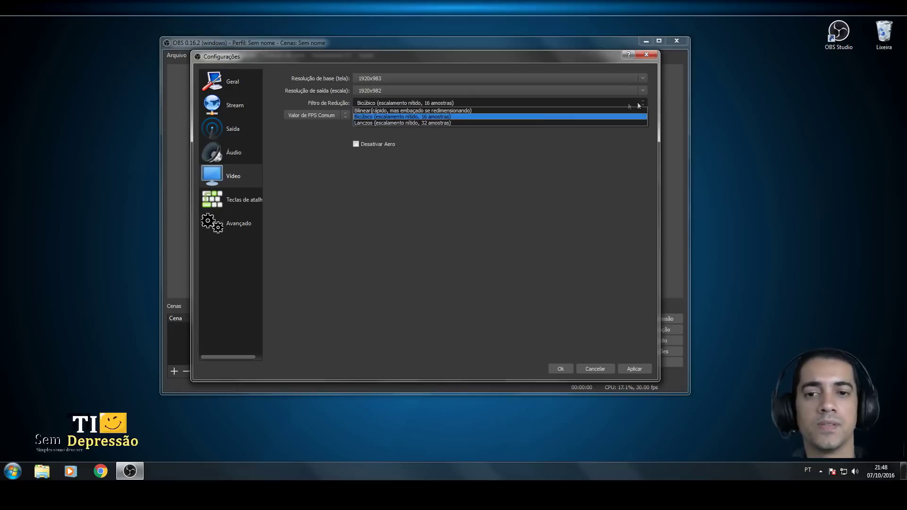
click(386, 117)
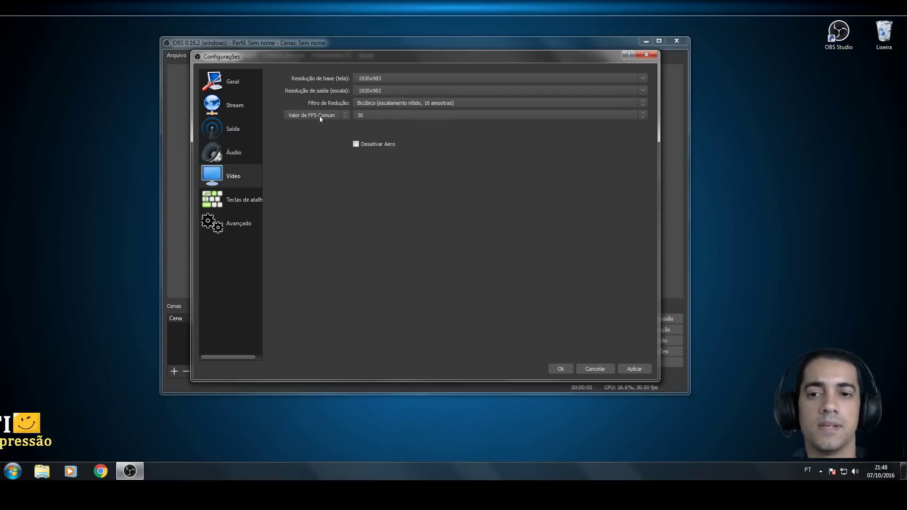
click(406, 117)
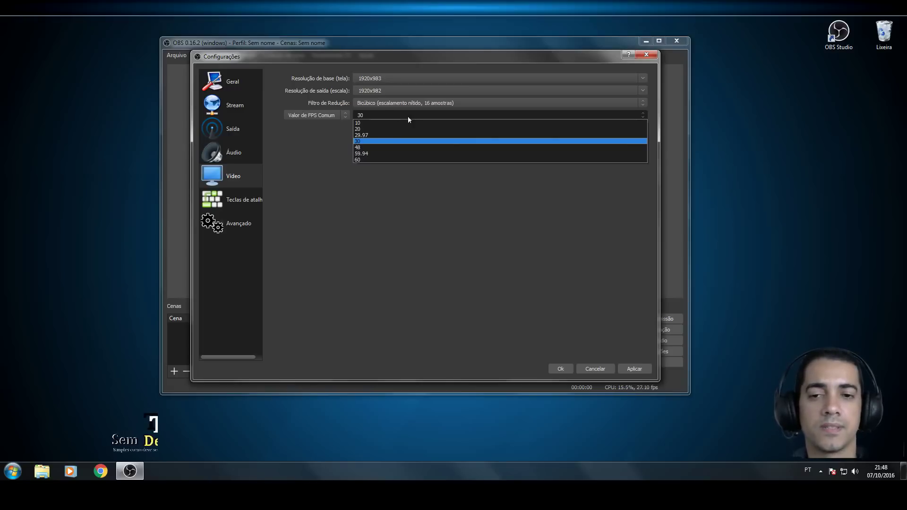
click(364, 142)
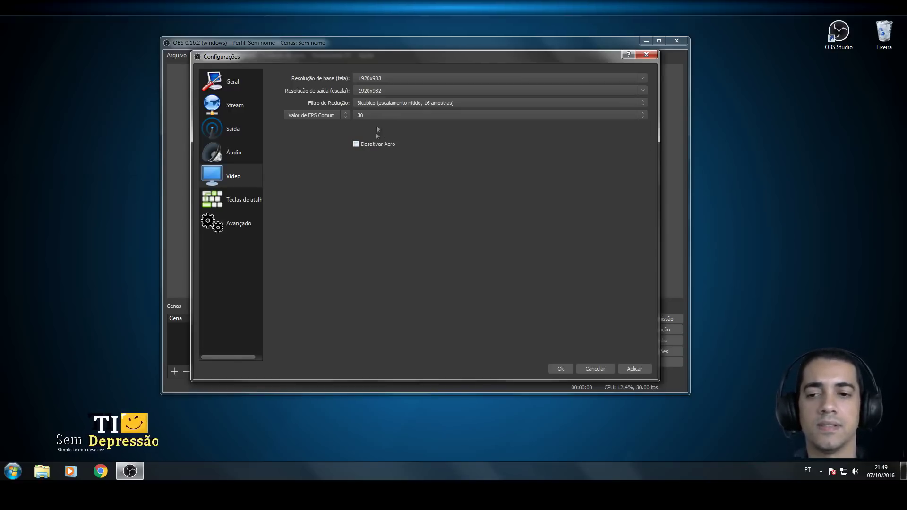
Assign the Num * hotkey to both starting and stopping the recording
click(226, 202)
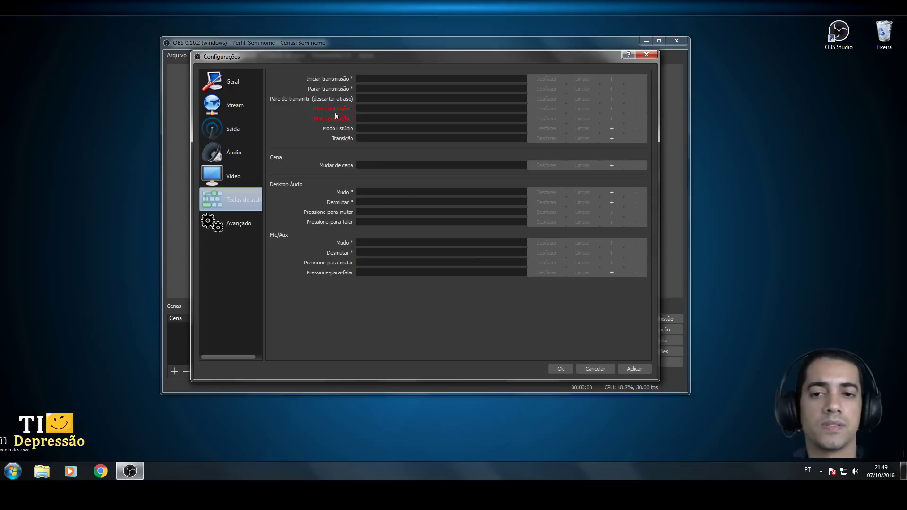
click(370, 109)
key(KP_Multiply)
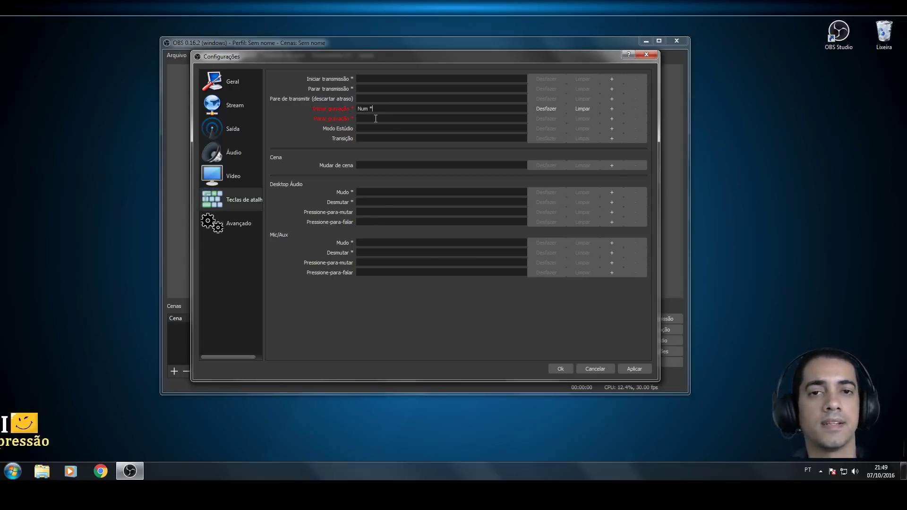
mouse_move(375, 119)
click(376, 119)
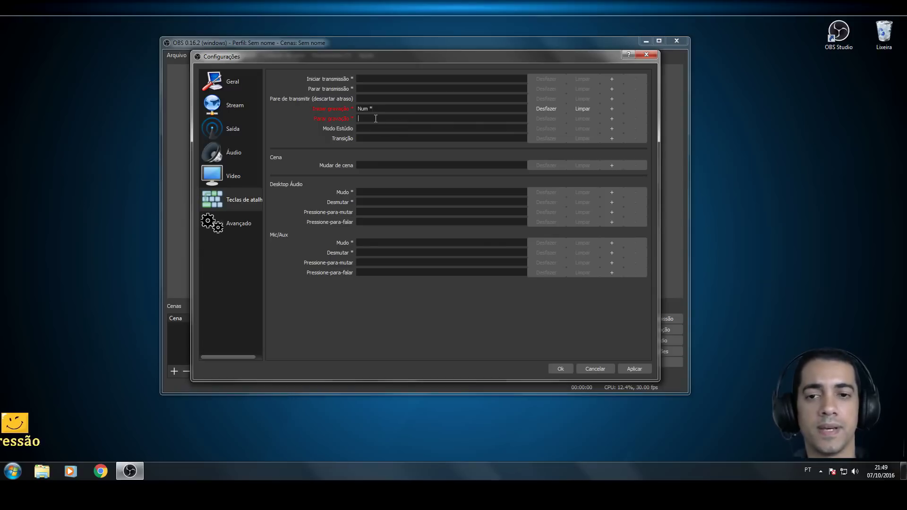
key(KP_Multiply)
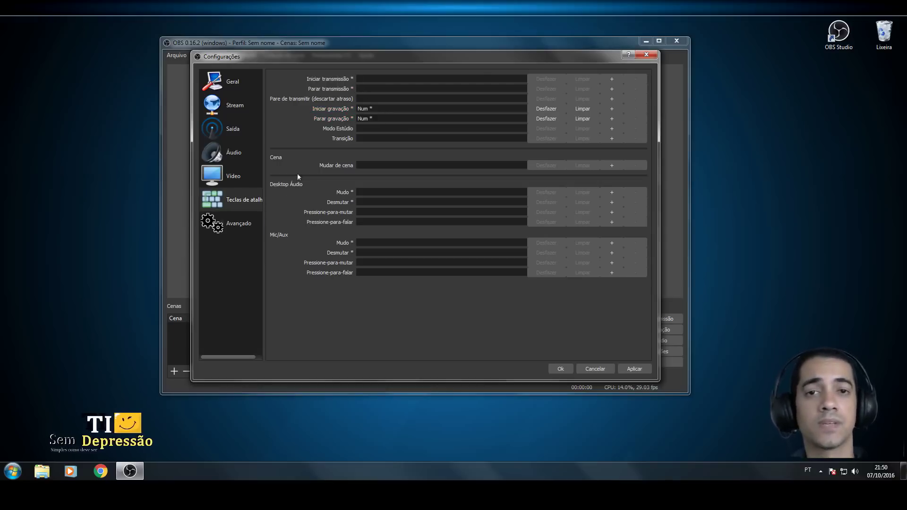
Choose Normal as the process priority in the advanced settings and save the configuration
click(225, 227)
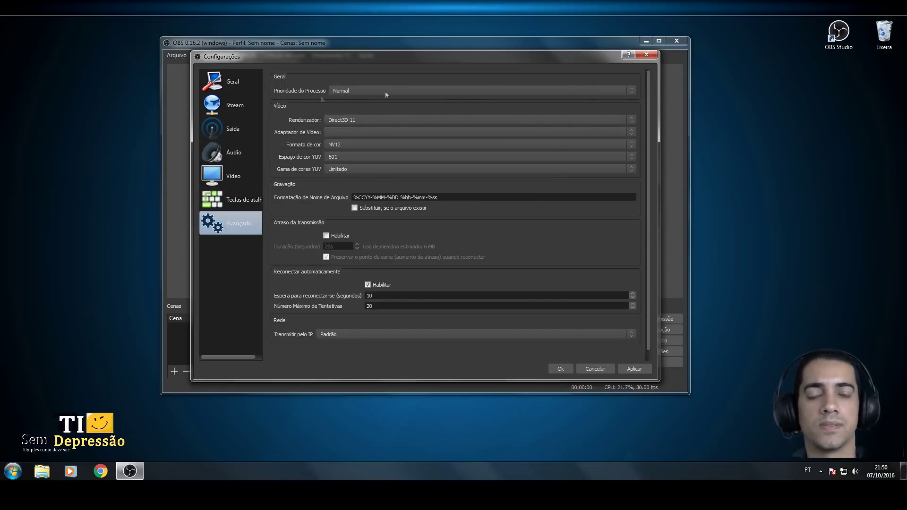
click(615, 89)
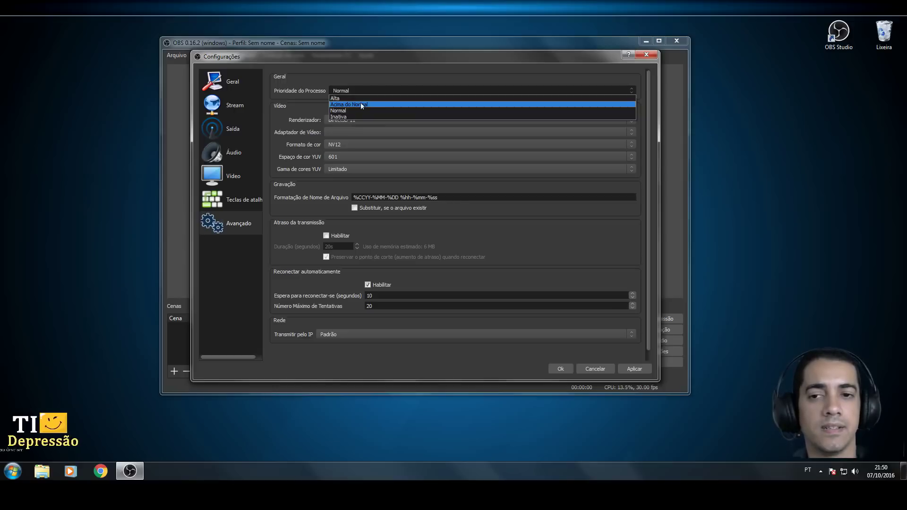
click(348, 110)
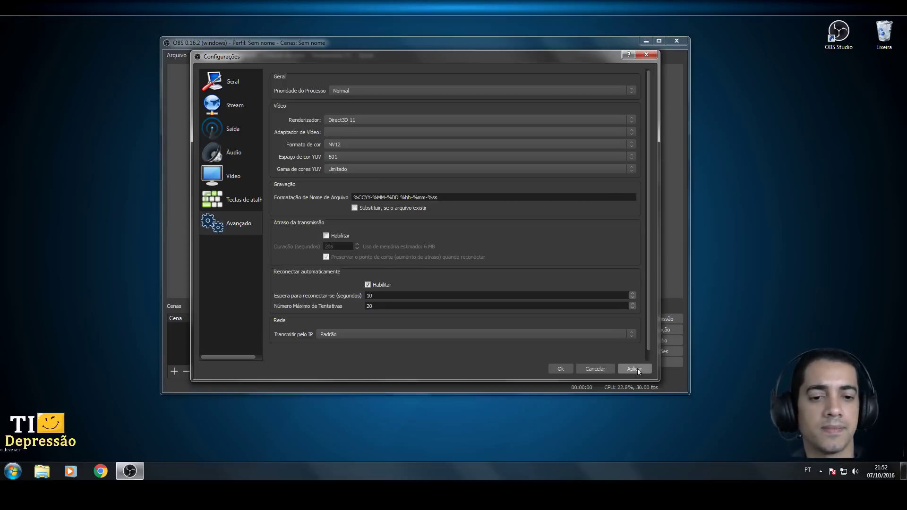
click(560, 369)
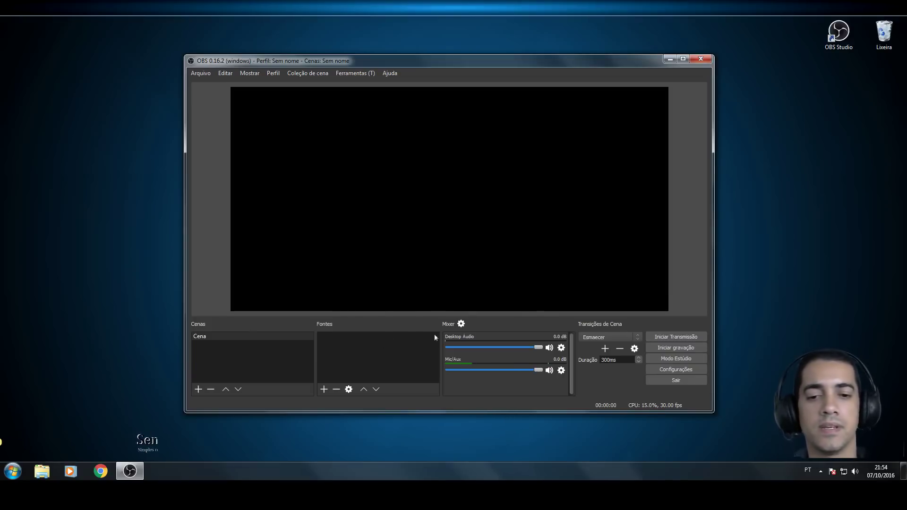
In the advanced audio properties, route Mic/Aux to track 2 only and Desktop Audio to track 1 only
click(461, 324)
drag(488, 162, 430, 147)
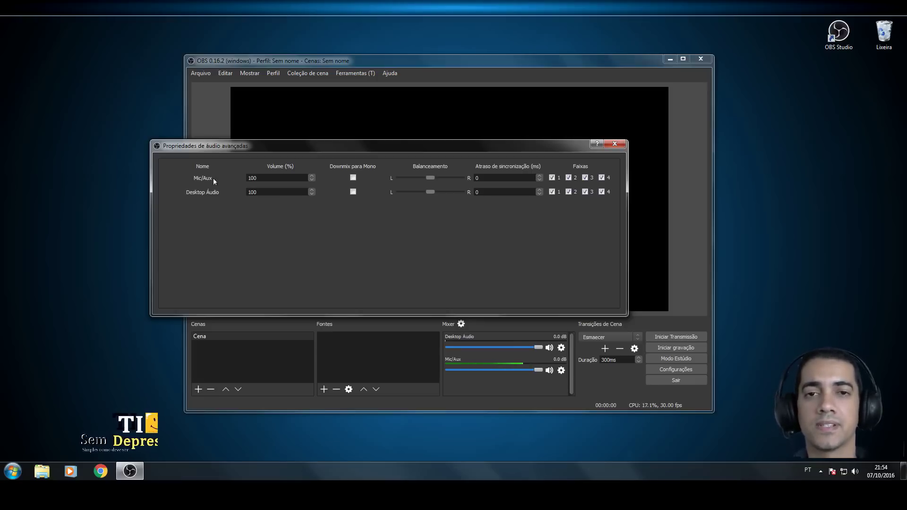
click(551, 179)
click(568, 191)
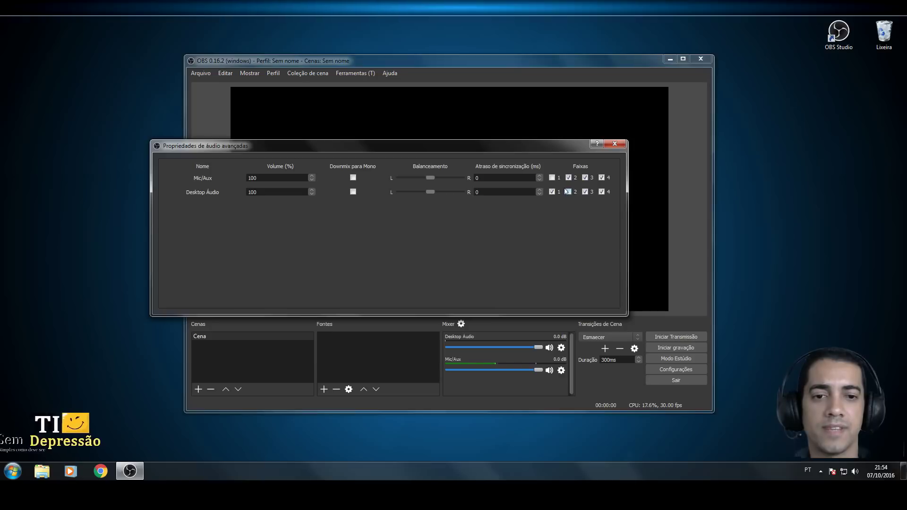
click(584, 178)
click(585, 192)
click(602, 178)
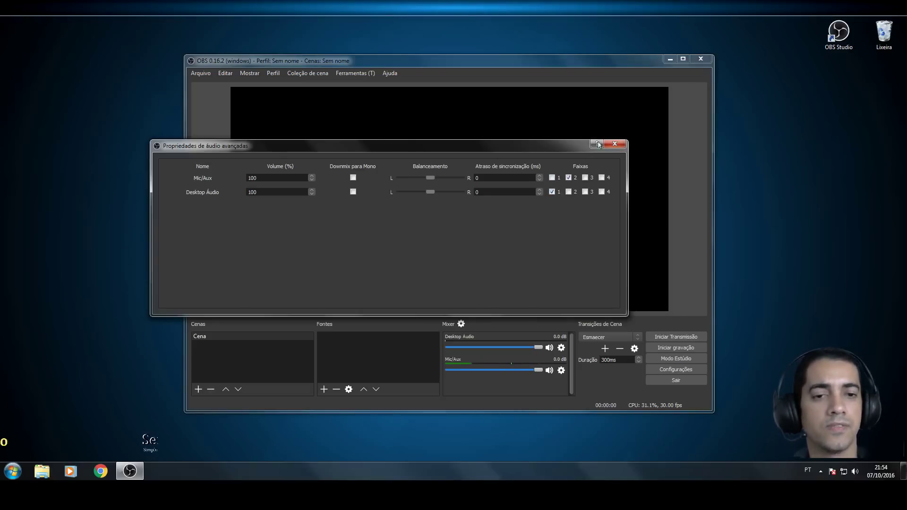
click(615, 144)
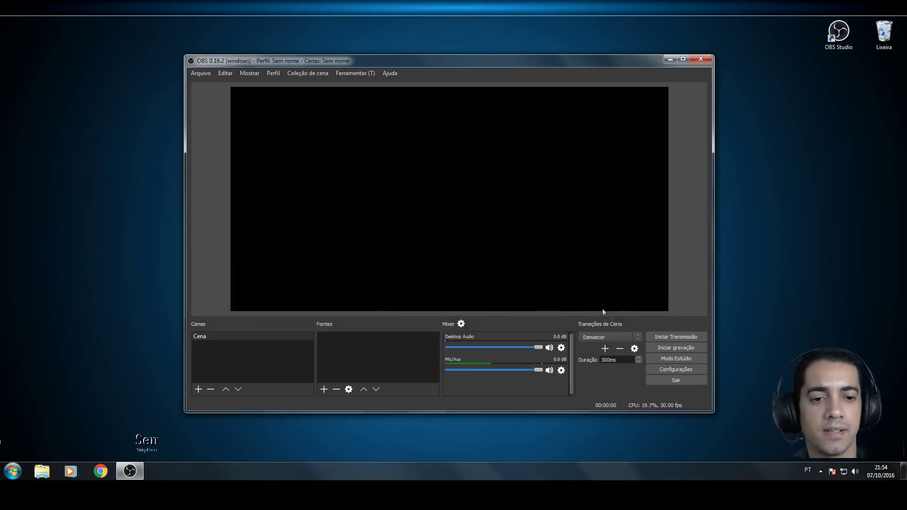
Review the output settings, checking the recording's enabled audio tracks and the audio bitrate of each track
click(673, 368)
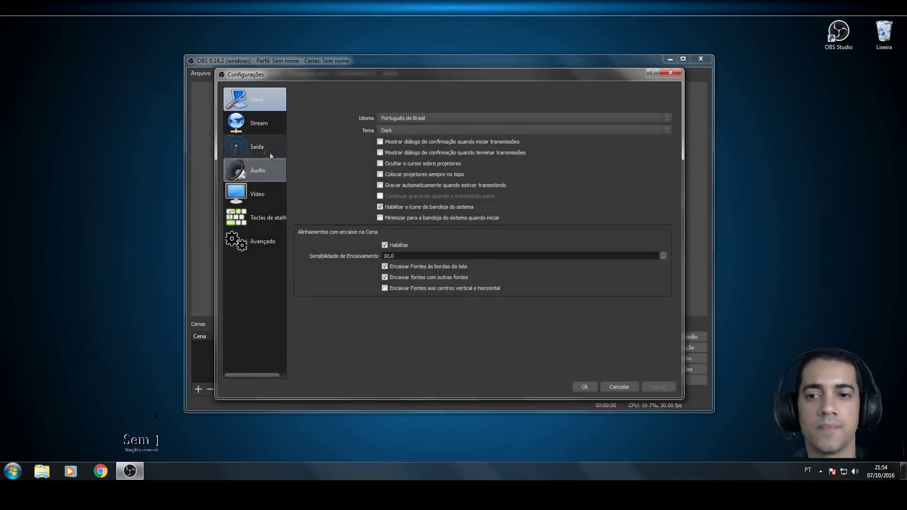
click(256, 145)
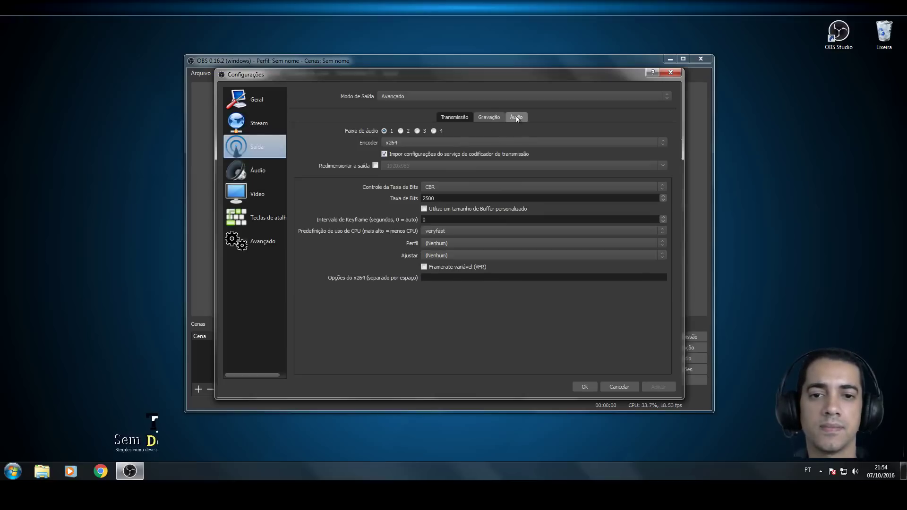
click(489, 117)
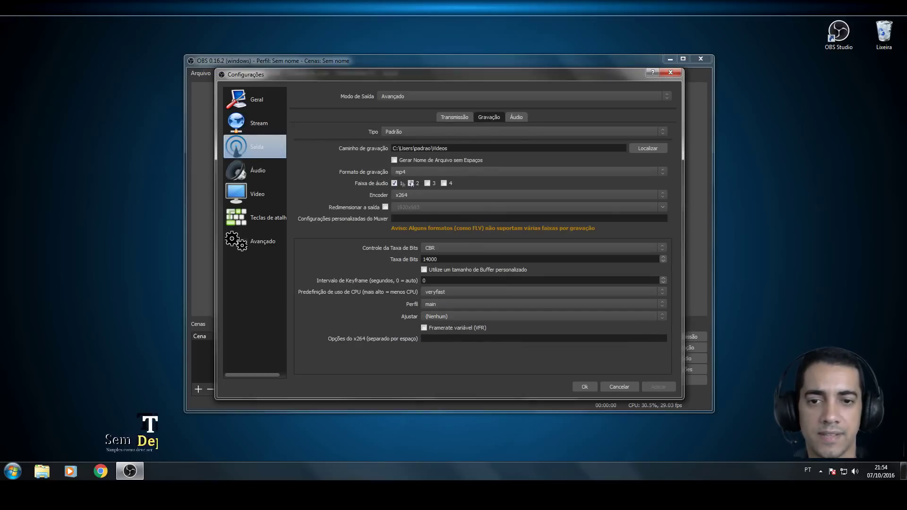
click(510, 118)
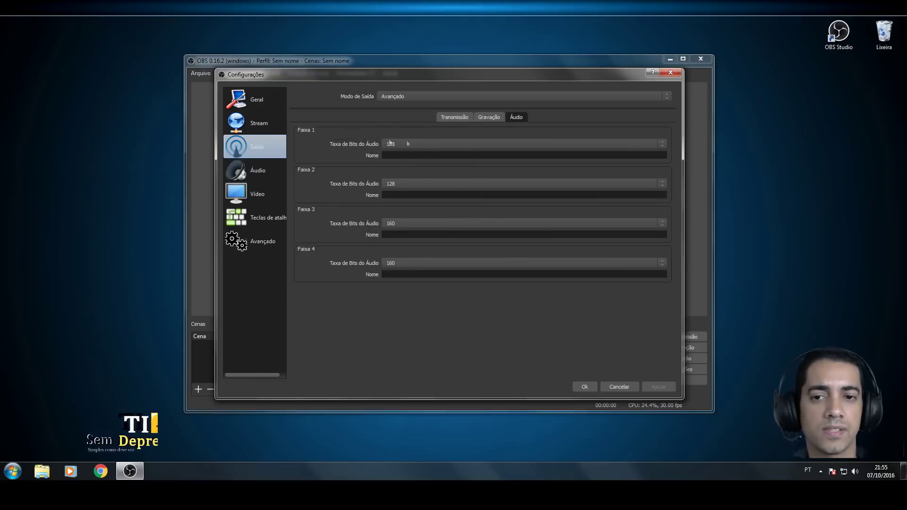
click(585, 386)
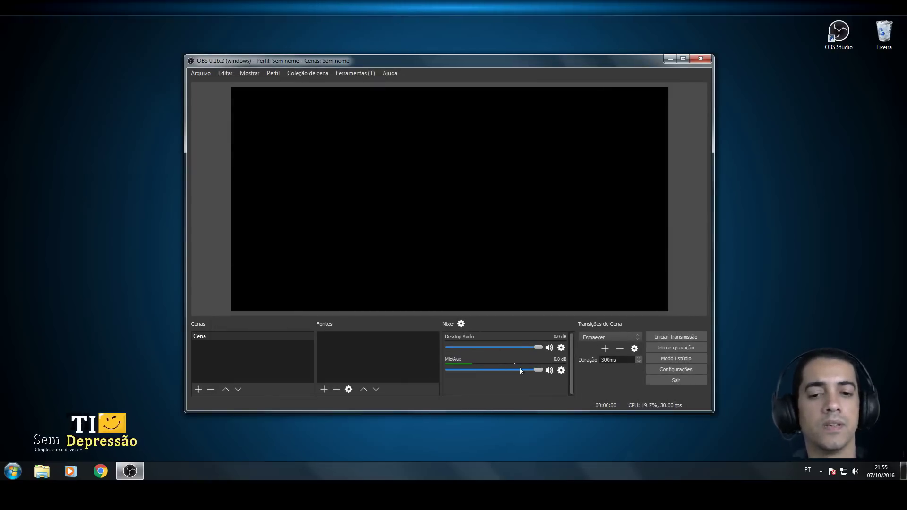
In the Mic/Aux properties, choose Microfone (Dispositivo de High Definition Audio) as the device and confirm
click(560, 371)
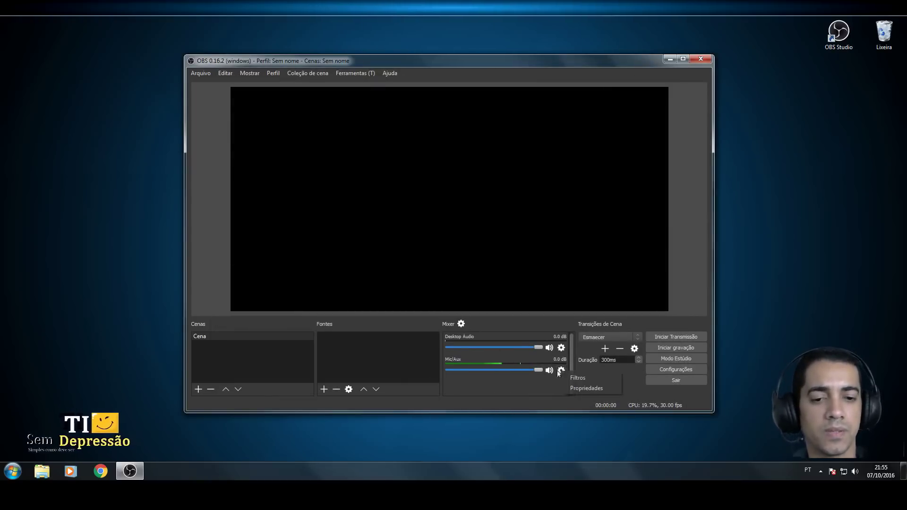
click(589, 386)
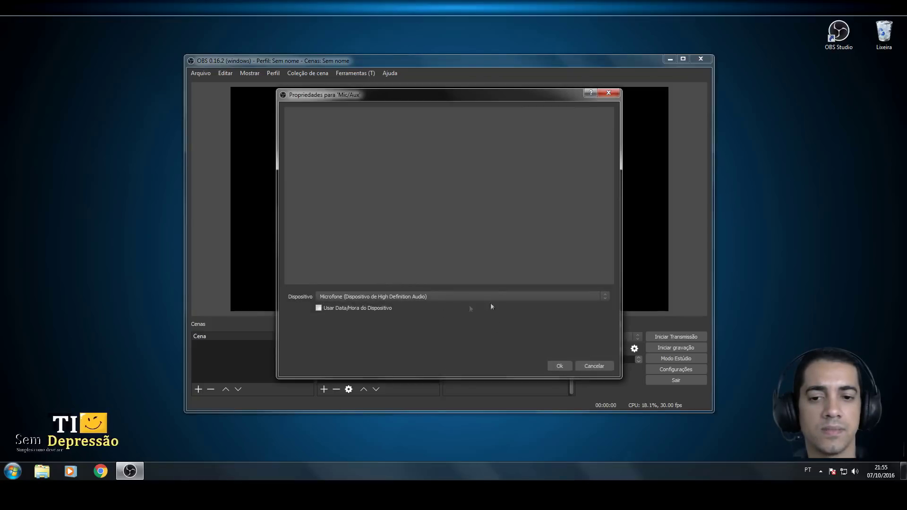
click(509, 296)
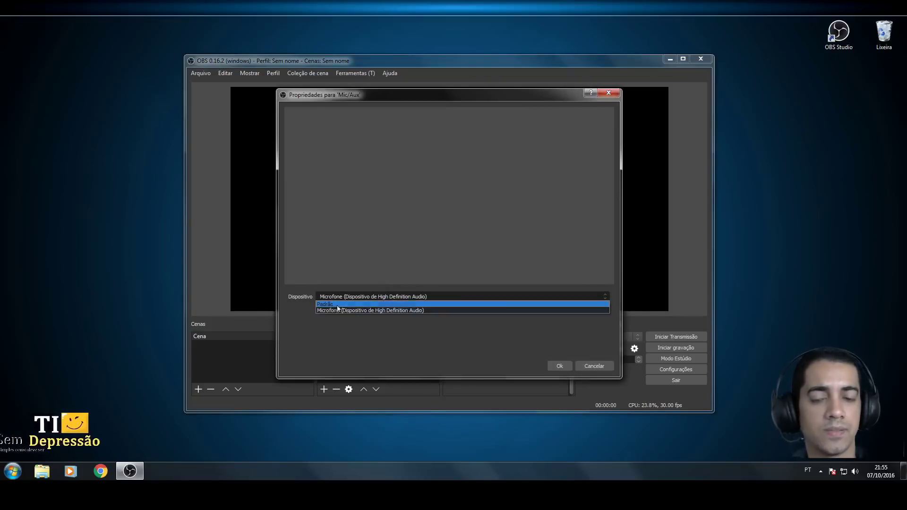
click(370, 311)
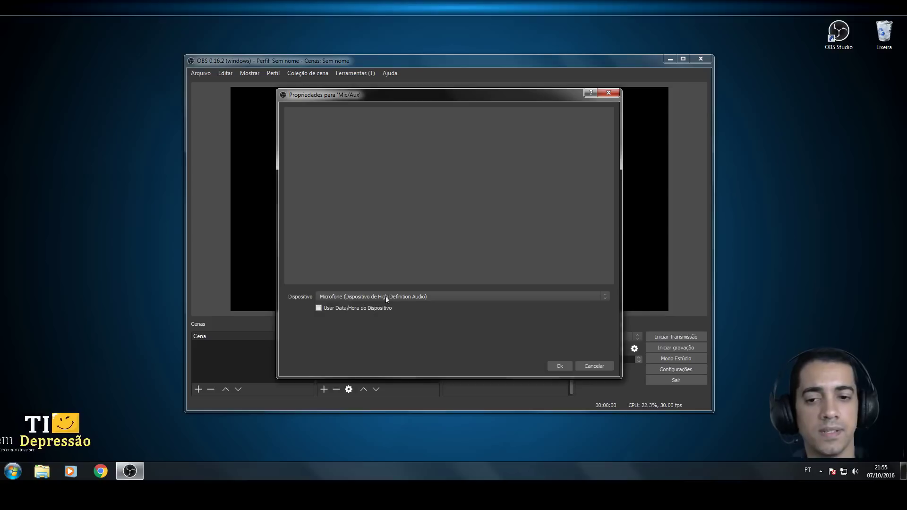
click(560, 365)
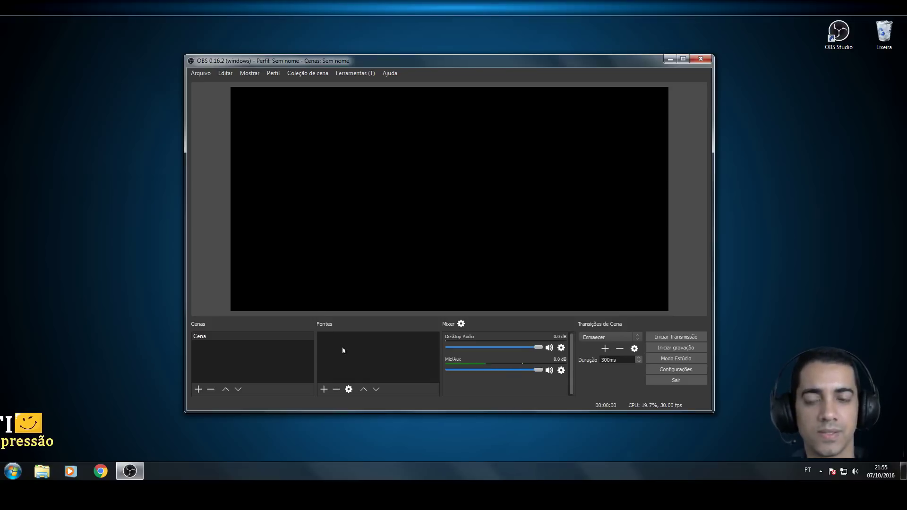
Add a new screen capture source named "Captura de tela" that captures Monitor 0, the main monitor, with the cursor included
drag(377, 61, 334, 54)
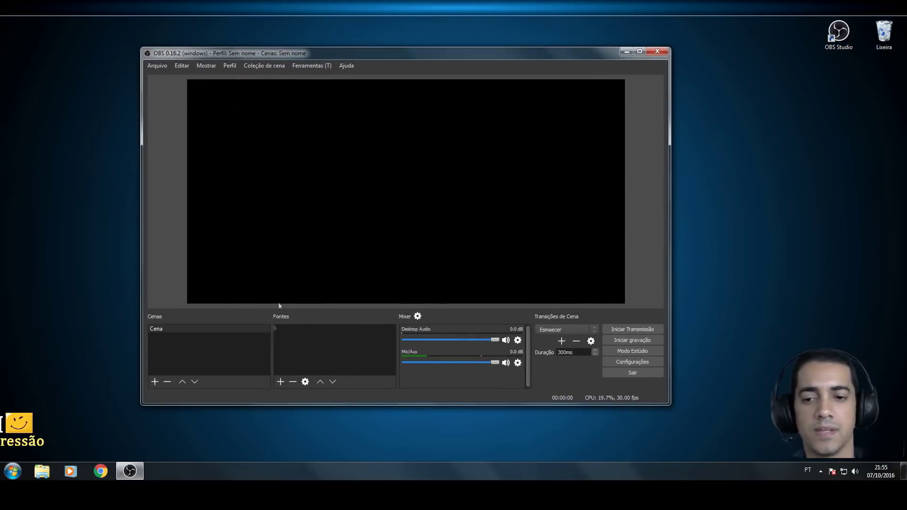
right_click(293, 333)
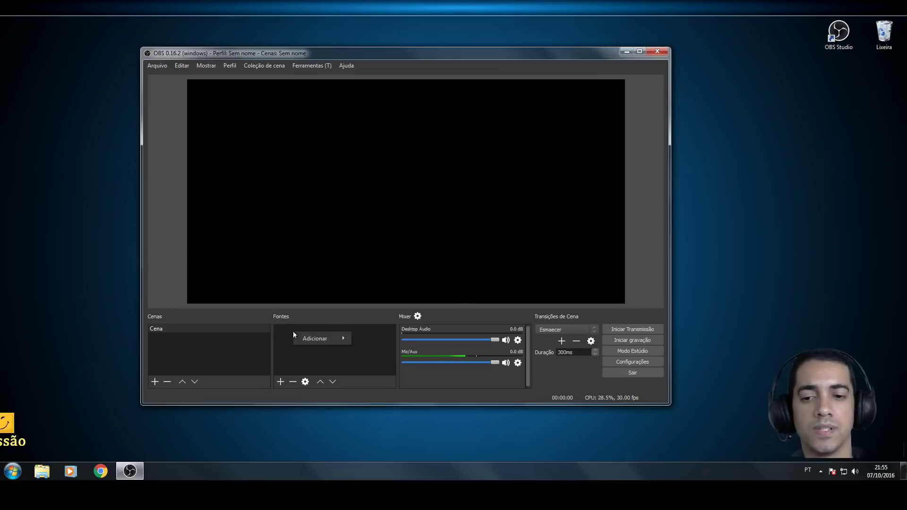
mouse_move(318, 338)
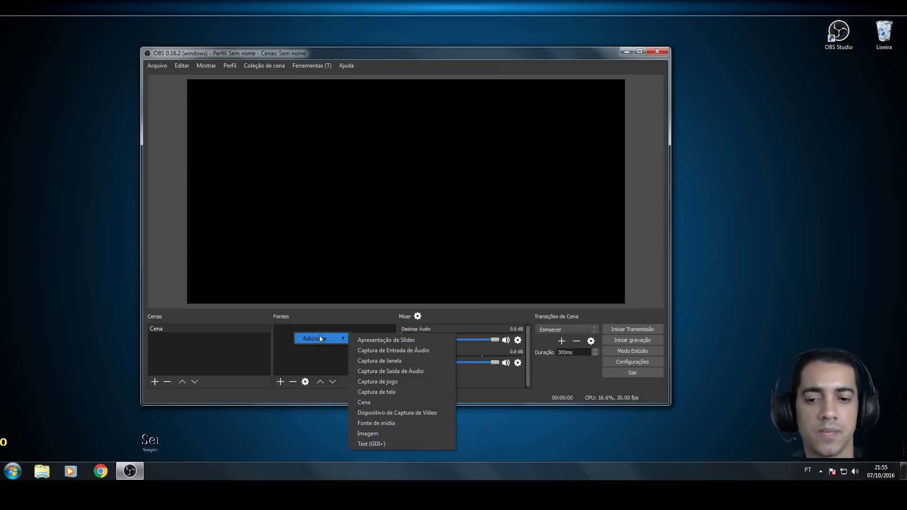
click(381, 392)
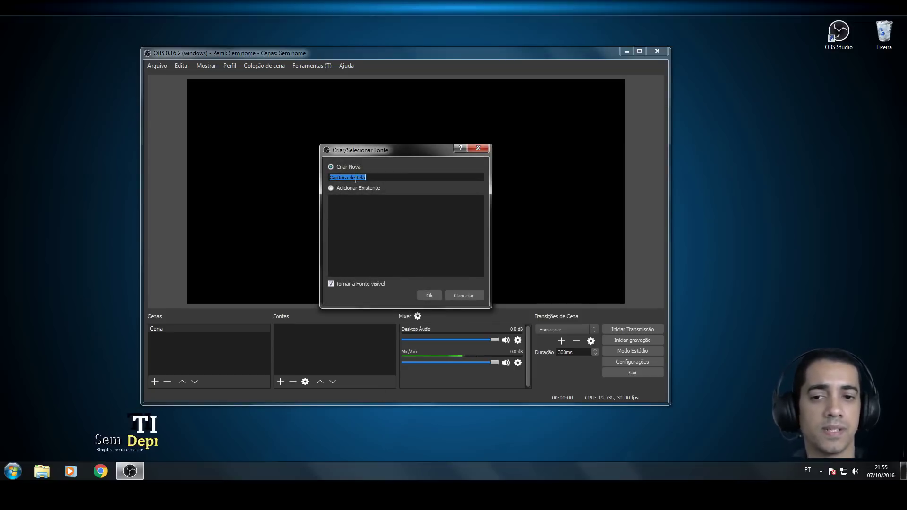
click(429, 295)
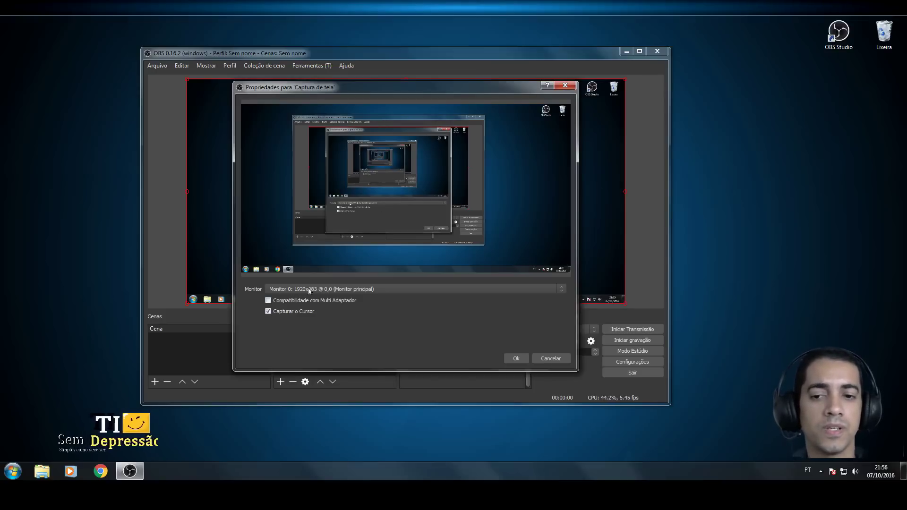
click(560, 292)
click(555, 294)
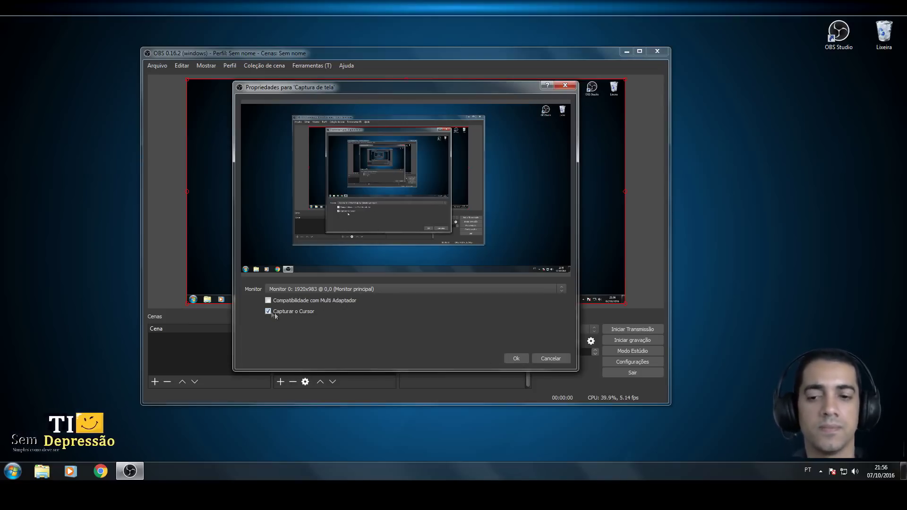
click(515, 358)
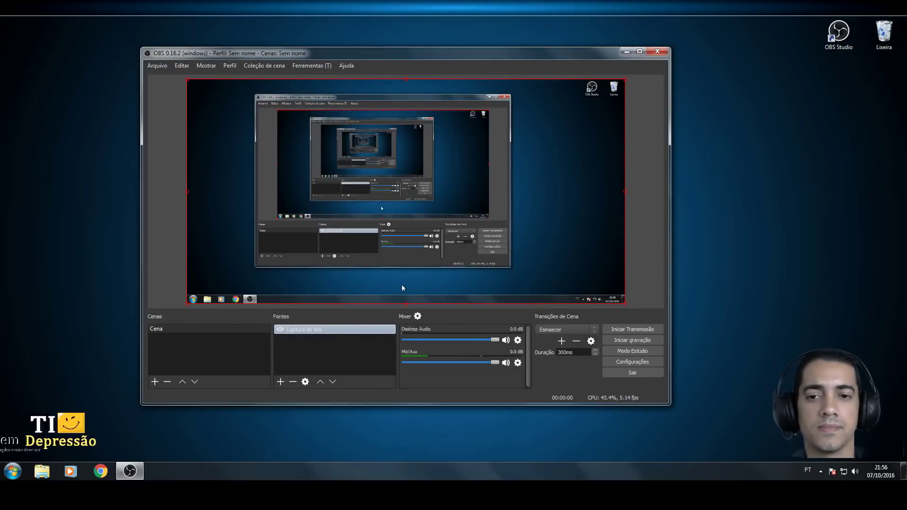